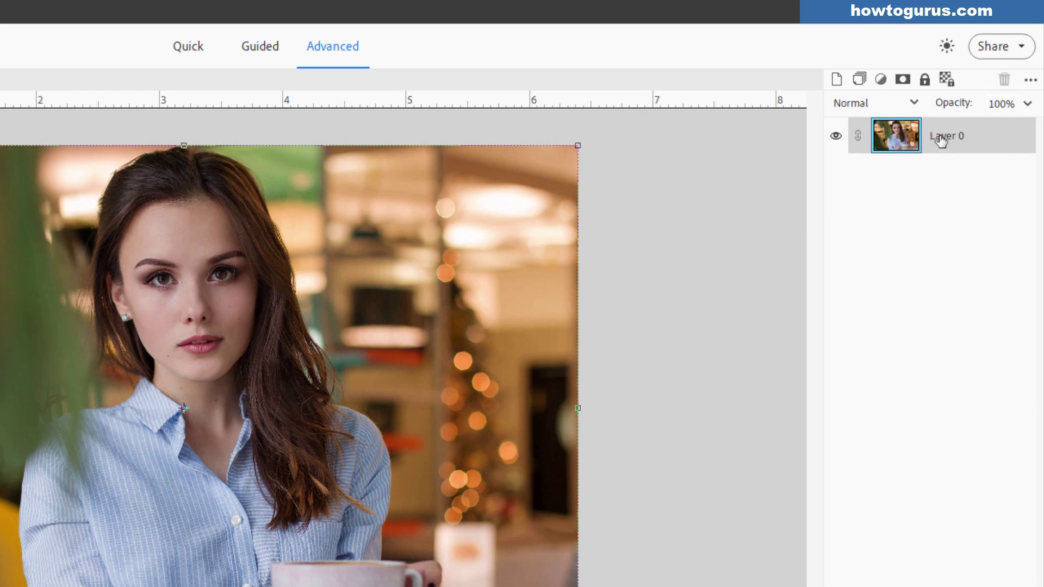
- Add a new empty layer and move Layer 0 above it in the layer stack
click(837, 80)
click(945, 170)
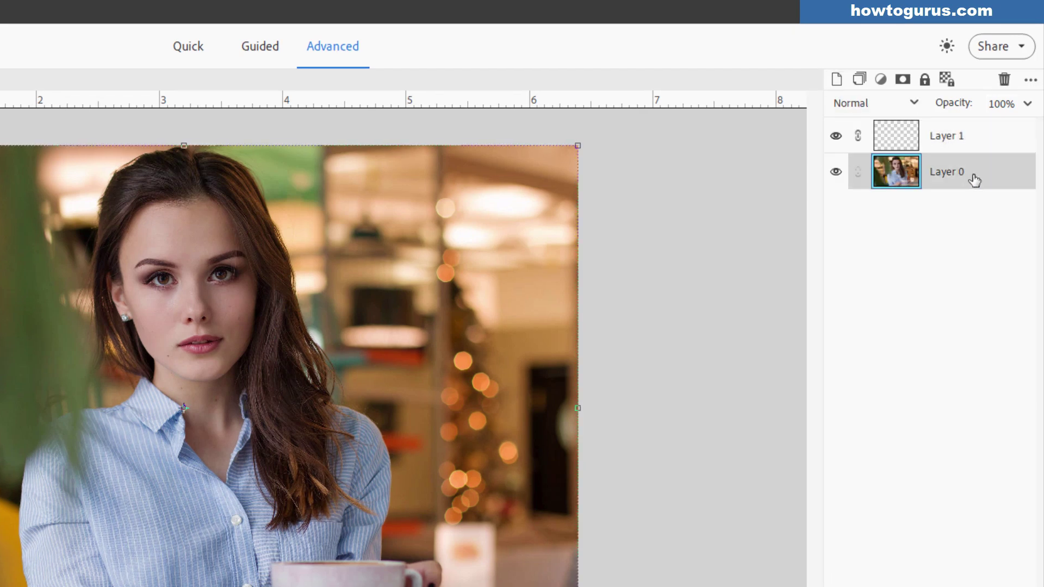
drag(974, 174, 961, 137)
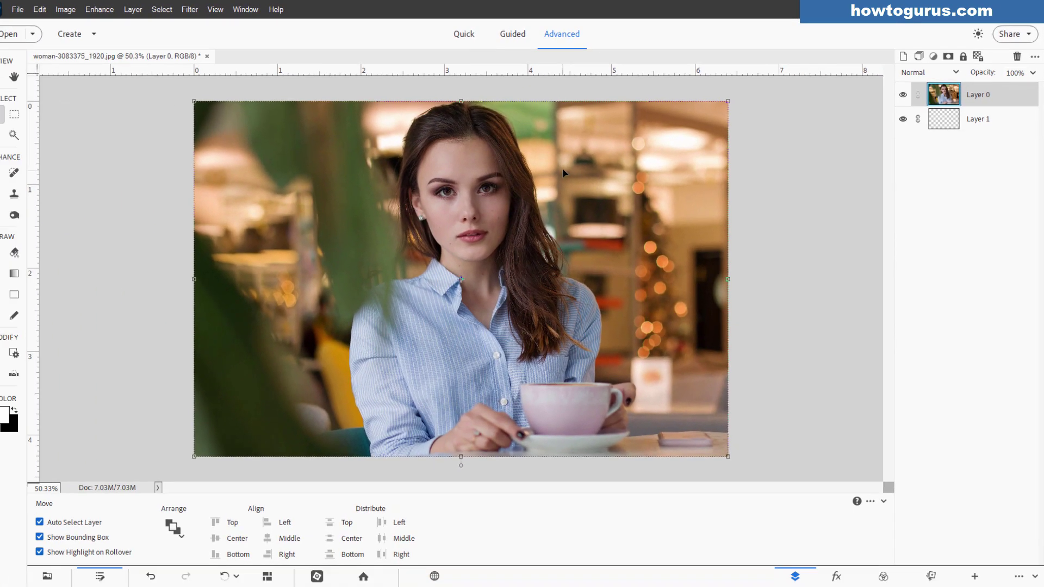
- Drag the photo around the canvas to expose transparent areas, then return it
drag(370, 279, 395, 299)
drag(612, 201, 705, 266)
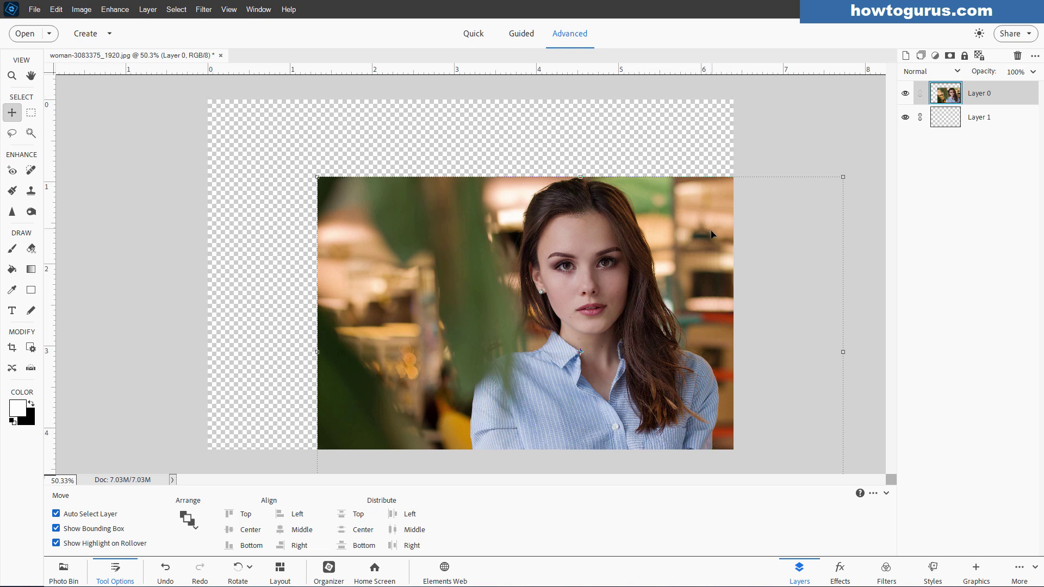
drag(712, 234, 713, 287)
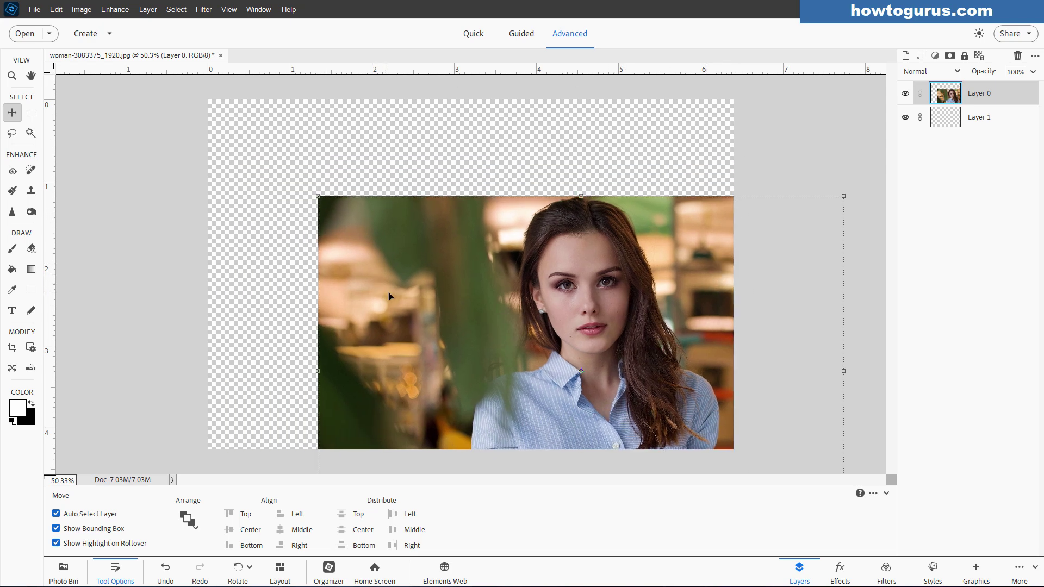
drag(397, 276, 286, 180)
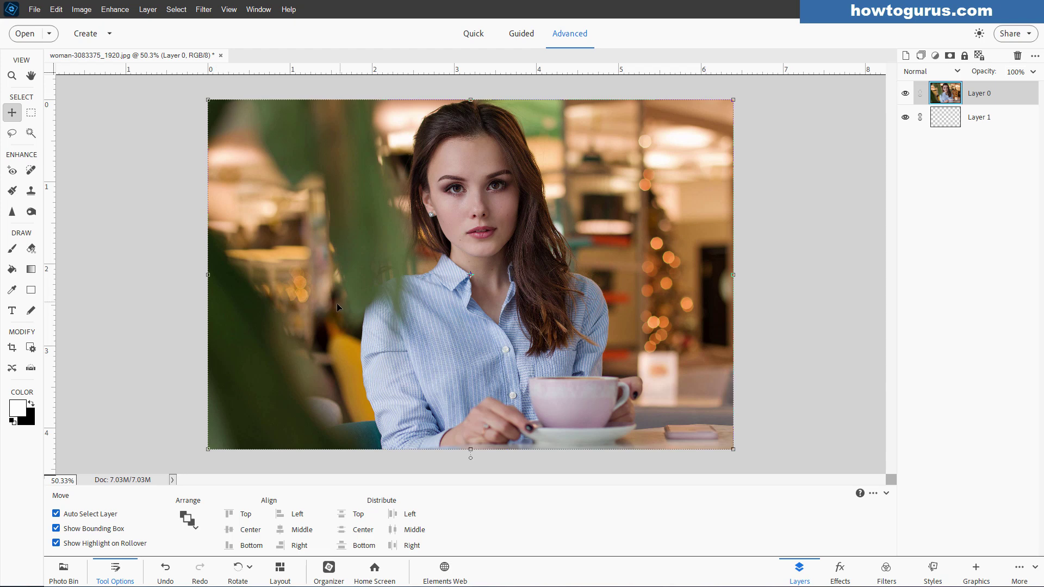
drag(280, 260, 531, 398)
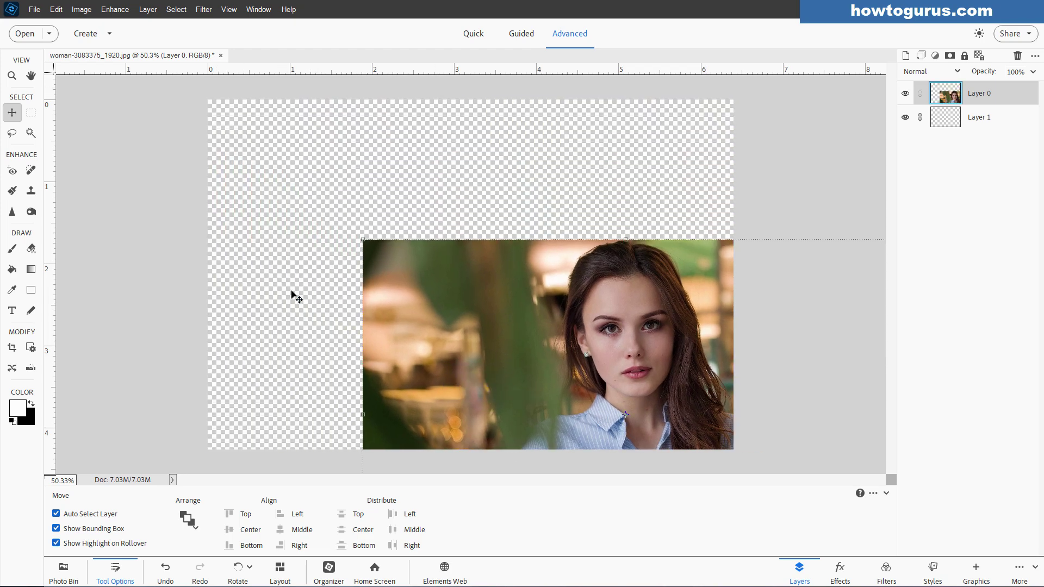
drag(455, 341, 356, 200)
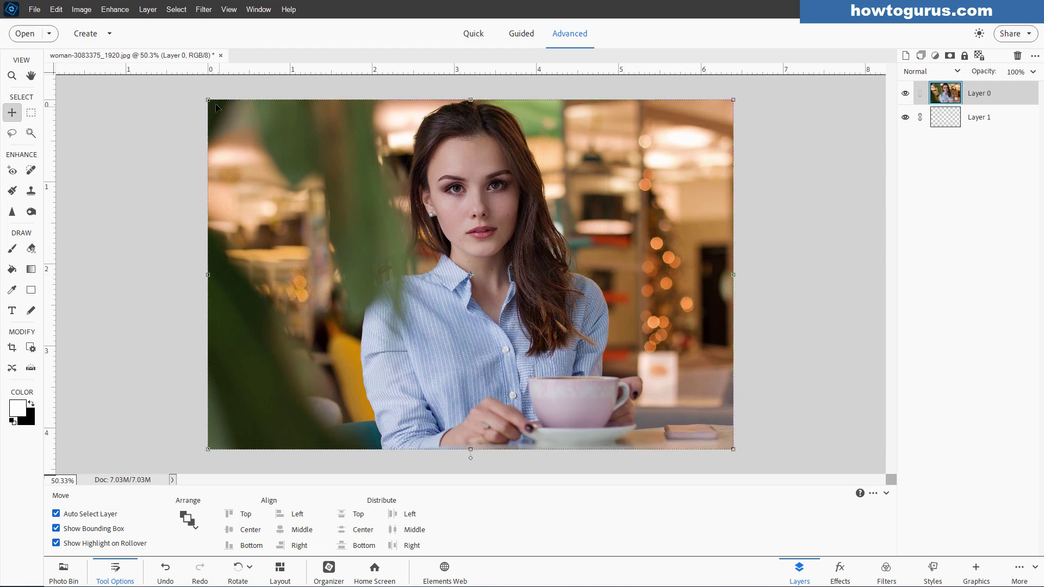
- Shrink the photo to 62.40 percent with its corner handles, then cancel the scaling
drag(209, 100, 396, 246)
drag(471, 306, 424, 261)
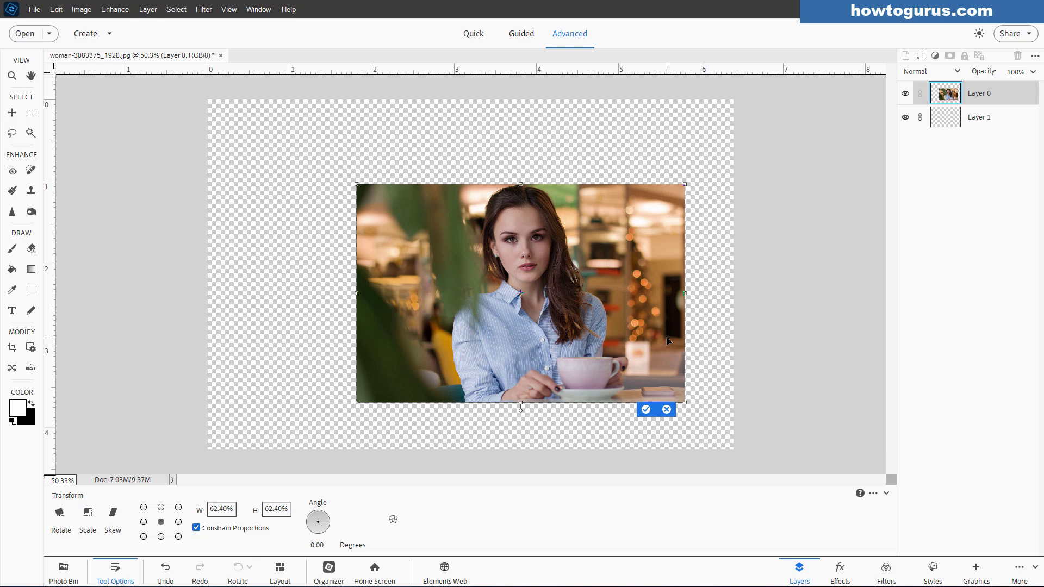
drag(668, 340, 652, 382)
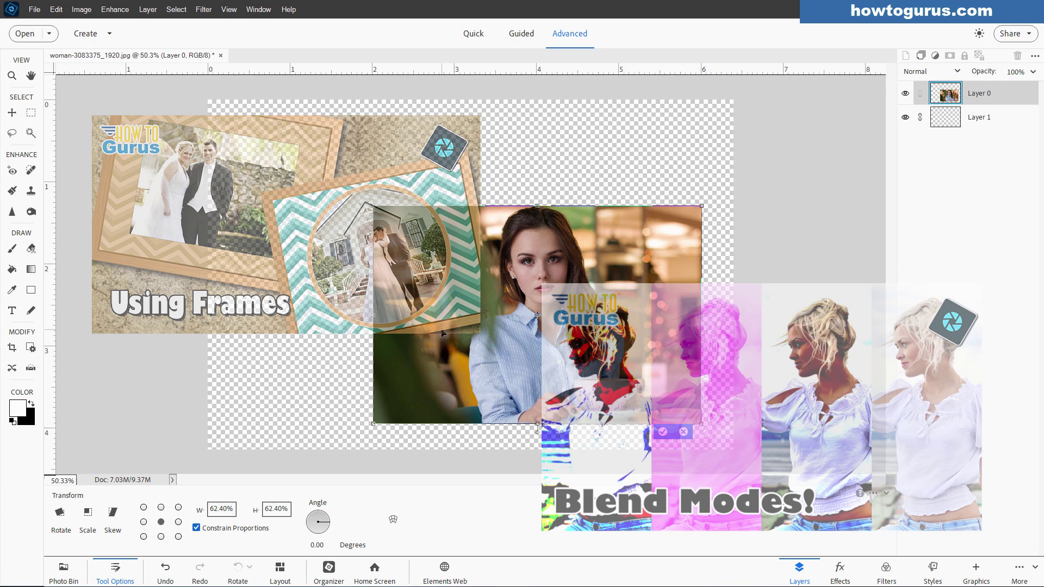
key(Escape)
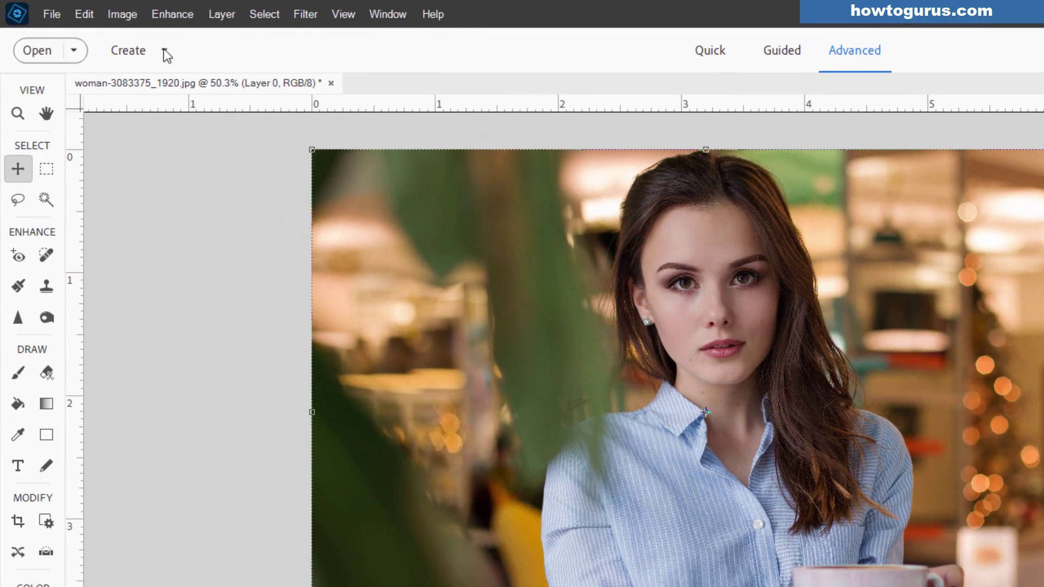
- Preview shrinking via Image > Resize > Scale, then cancel to keep full size
click(122, 15)
mouse_move(131, 124)
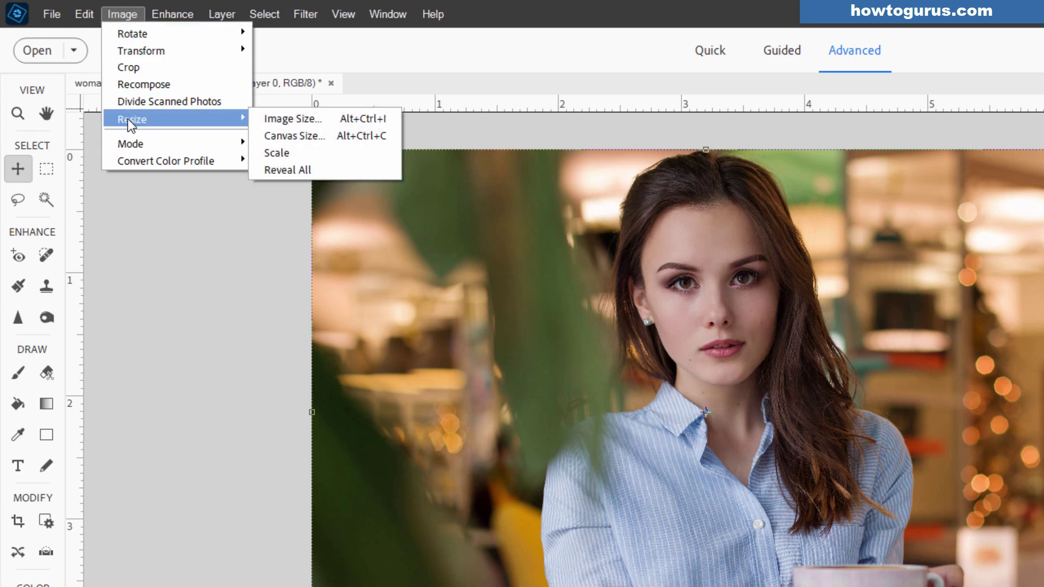
click(298, 154)
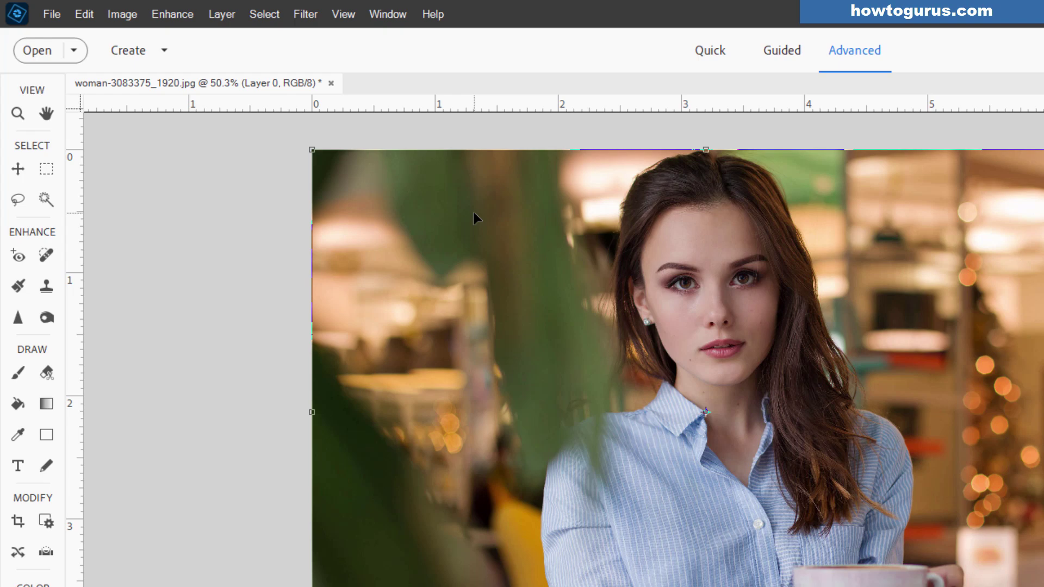
drag(313, 151, 576, 365)
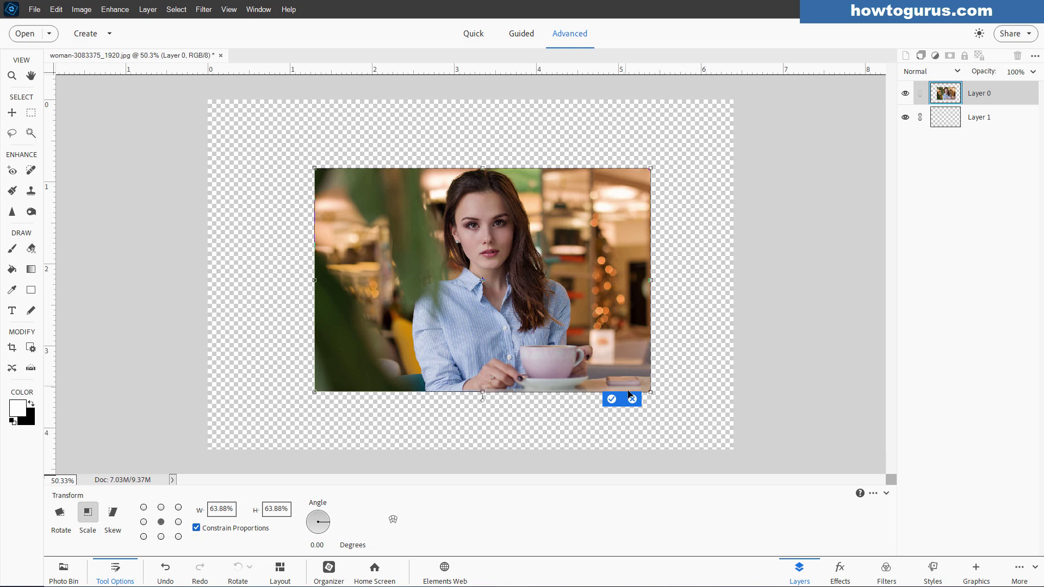
click(632, 400)
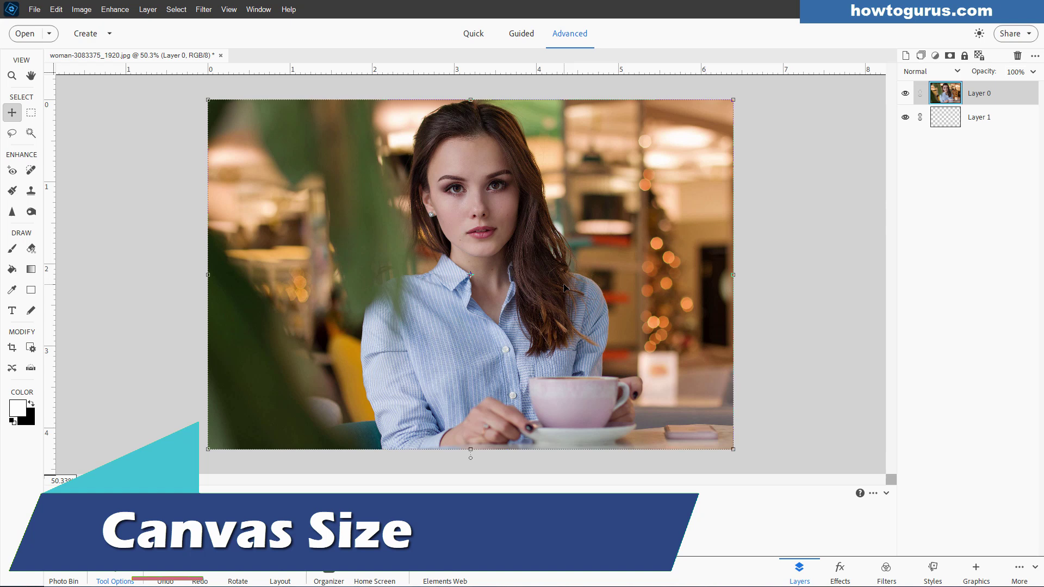
- In Canvas Size, set width and height to 120 percent with a centred anchor and apply
click(79, 11)
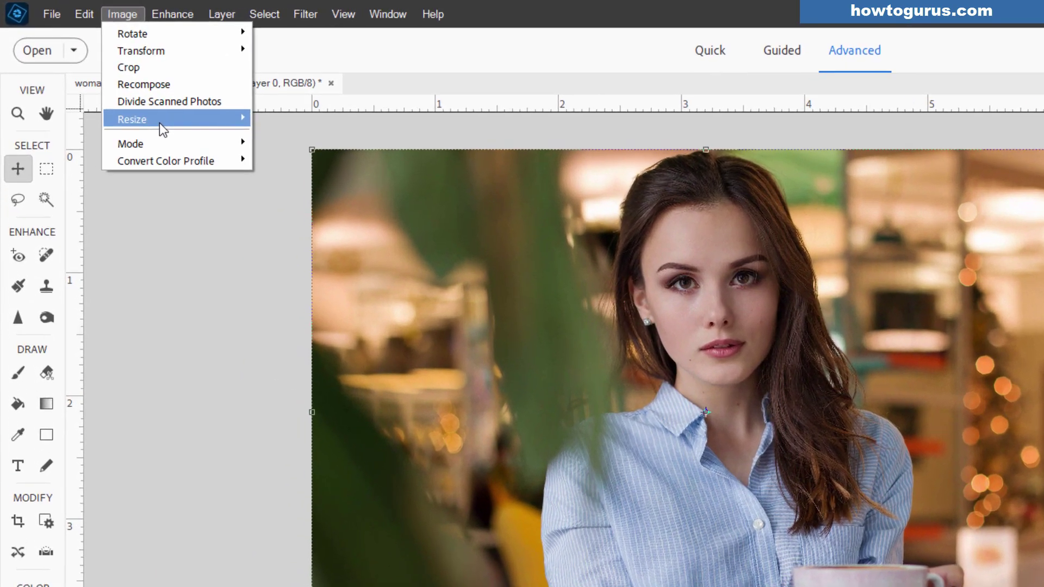
mouse_move(131, 81)
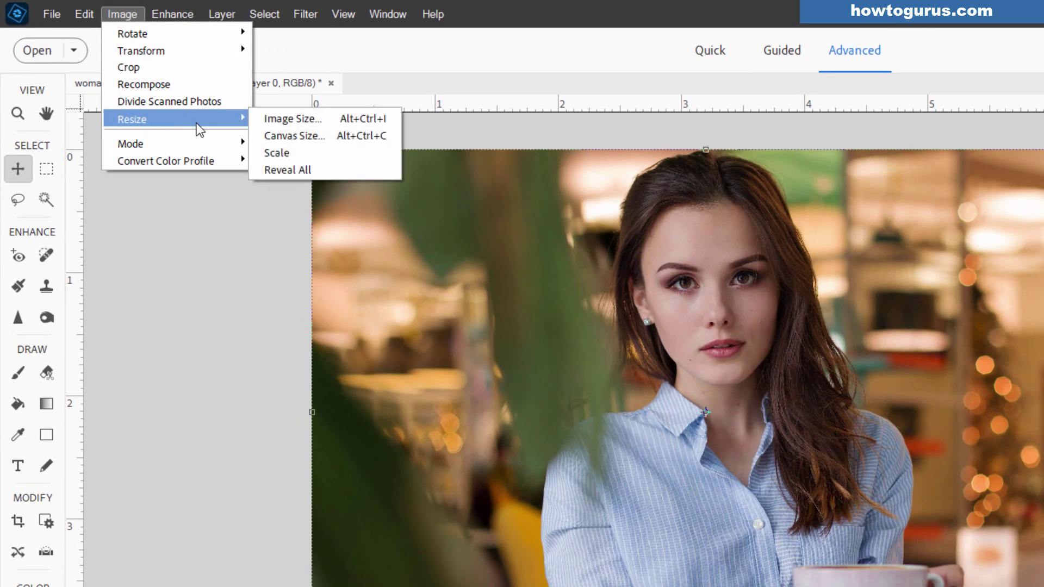
click(290, 136)
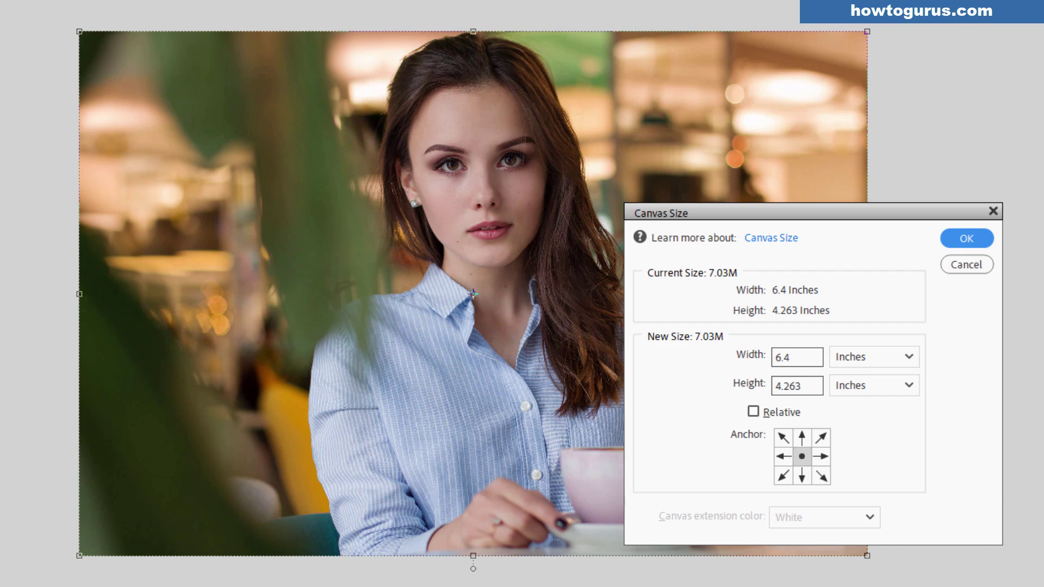
click(864, 362)
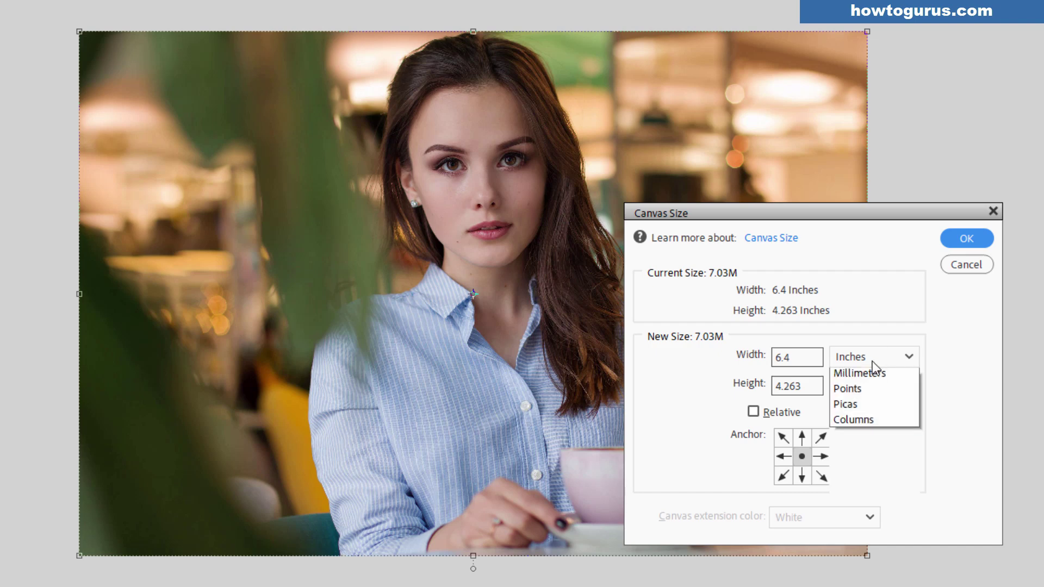
click(873, 376)
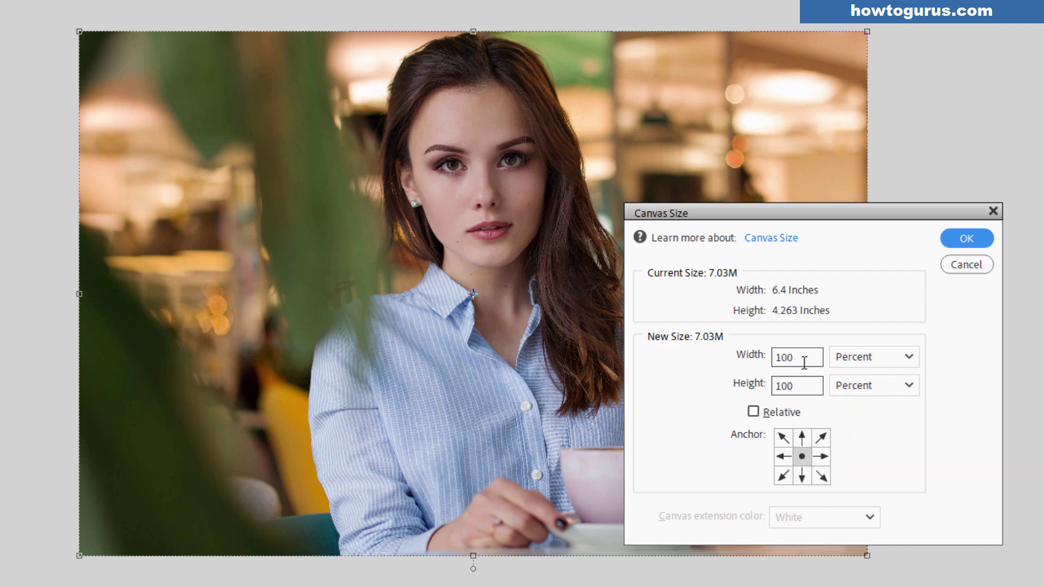
drag(807, 360, 773, 359)
text(12)
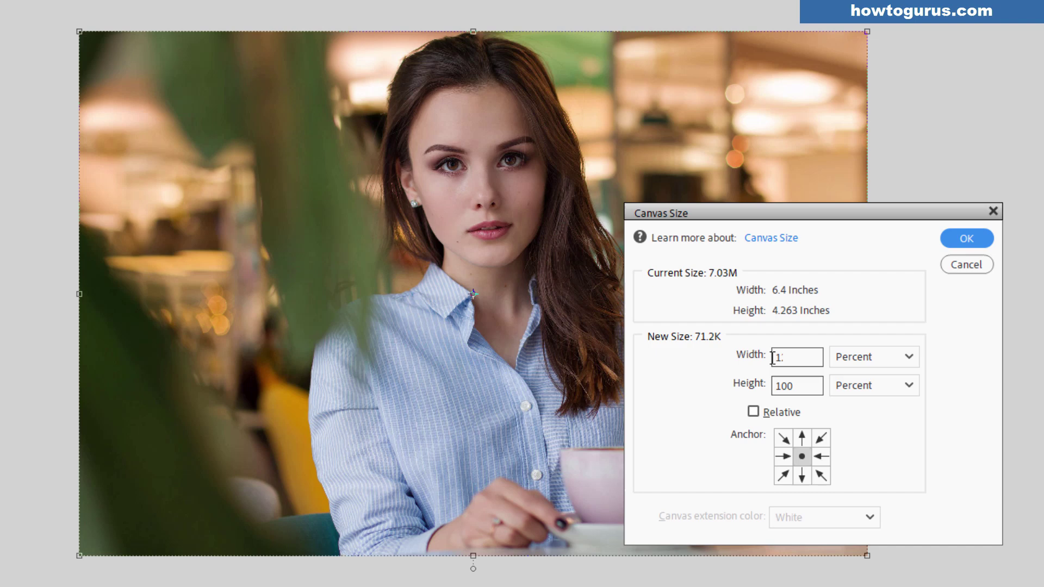
text(0)
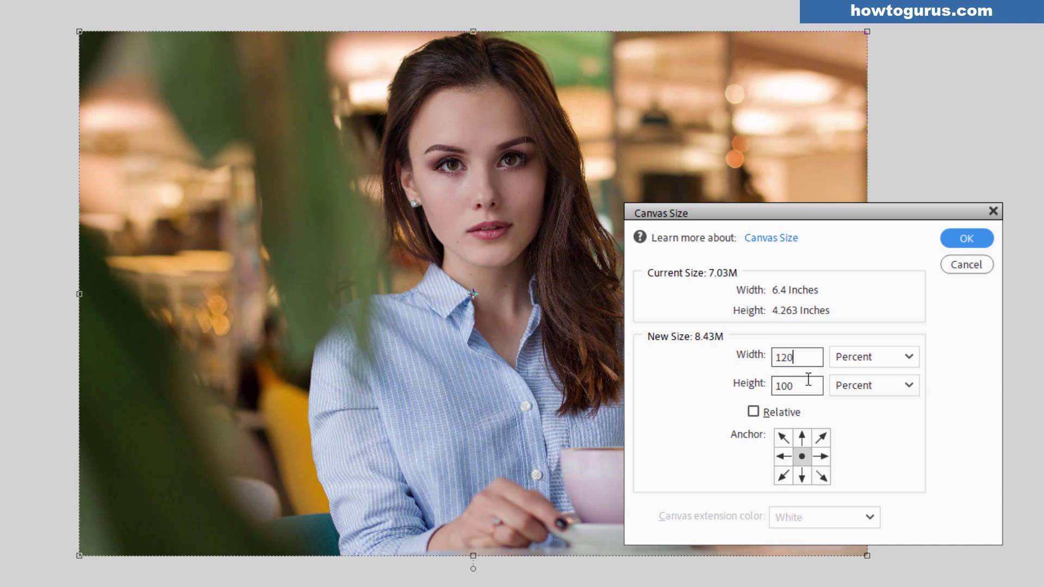
drag(804, 387, 701, 392)
text(120)
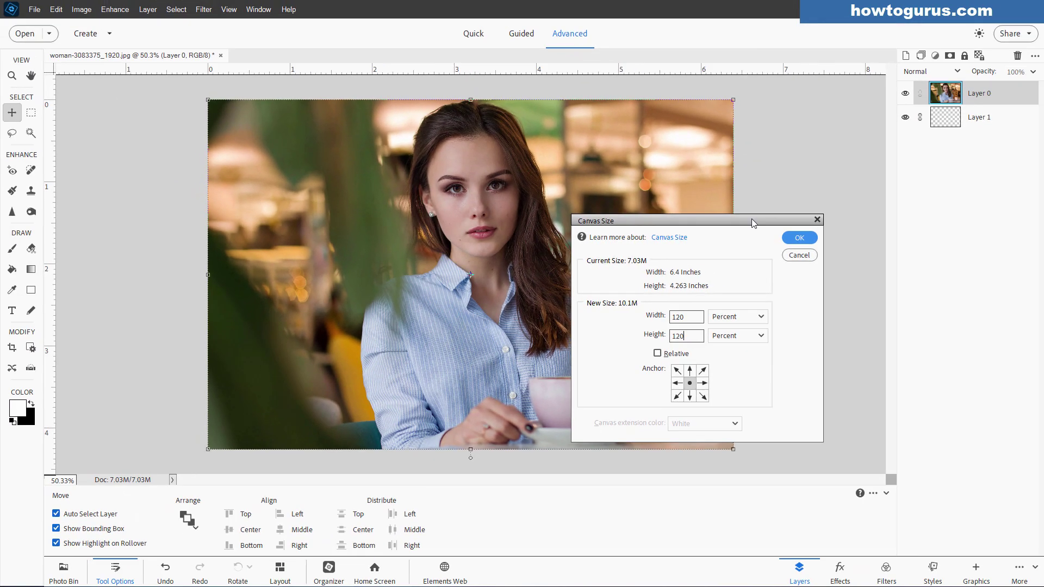
click(676, 372)
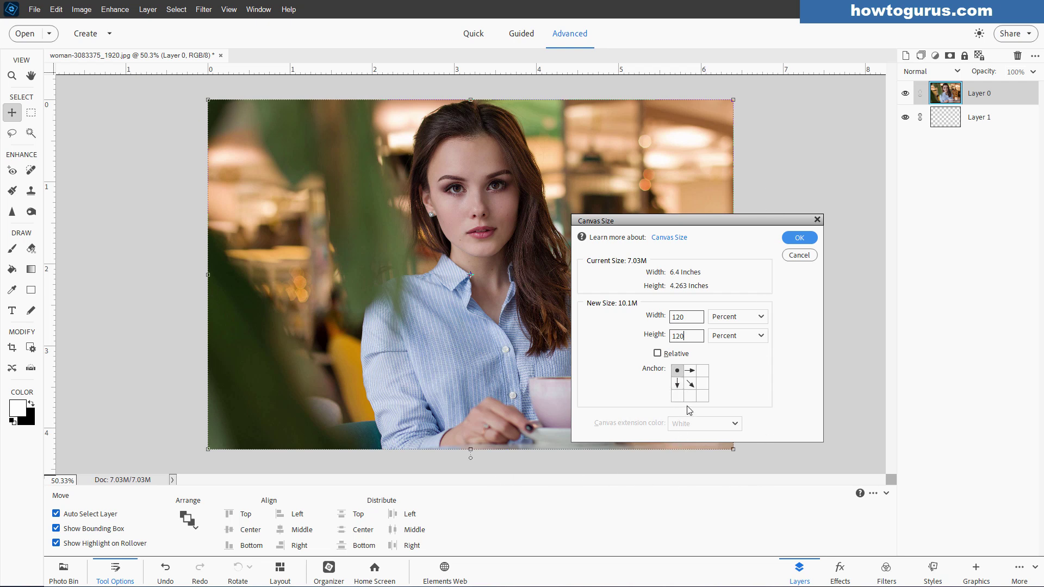
click(691, 384)
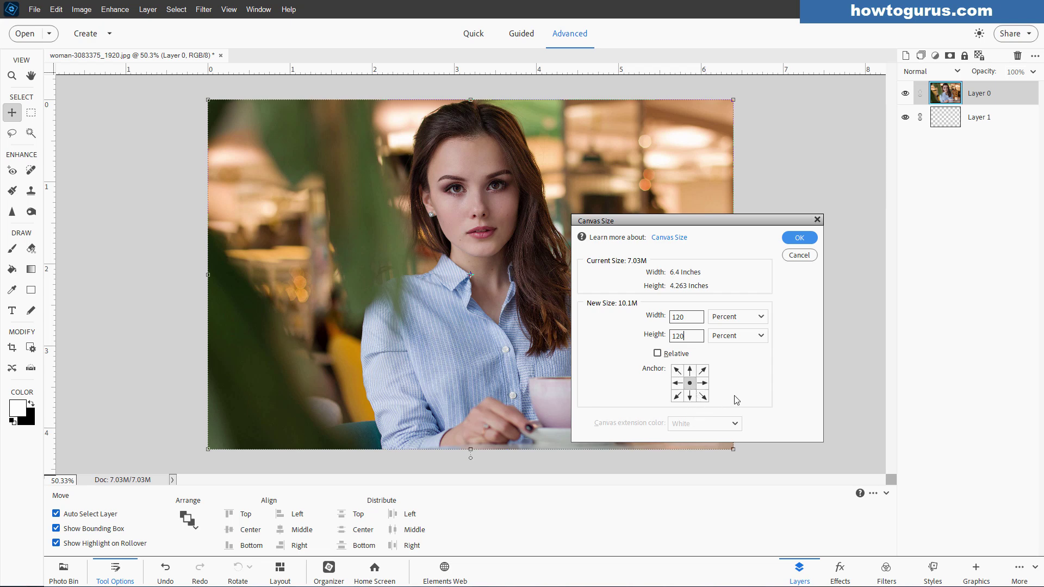
click(798, 242)
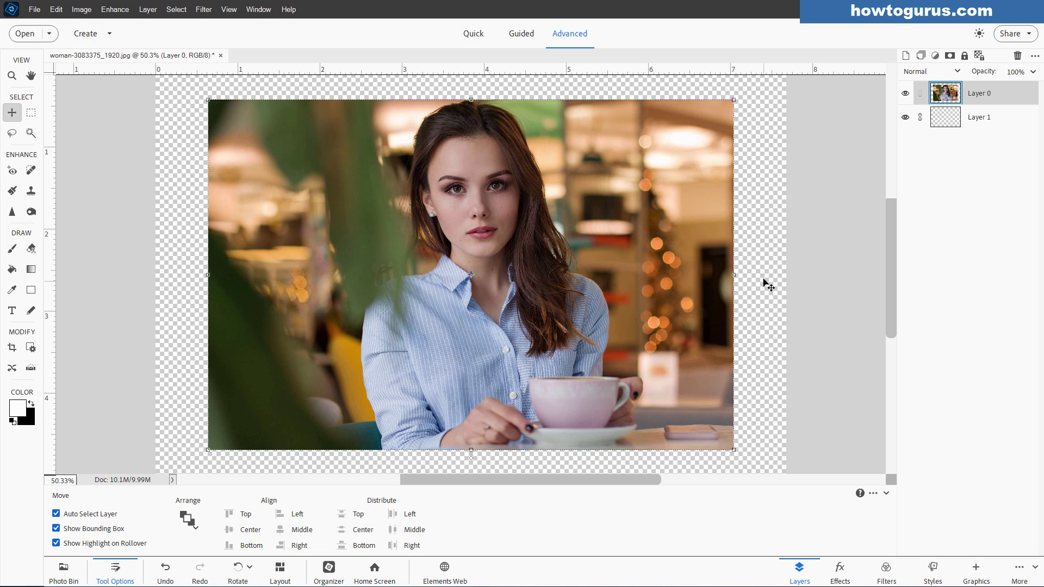
- Zoom out slightly and undo the 120 percent canvas enlargement
scroll(767, 280, down, 1)
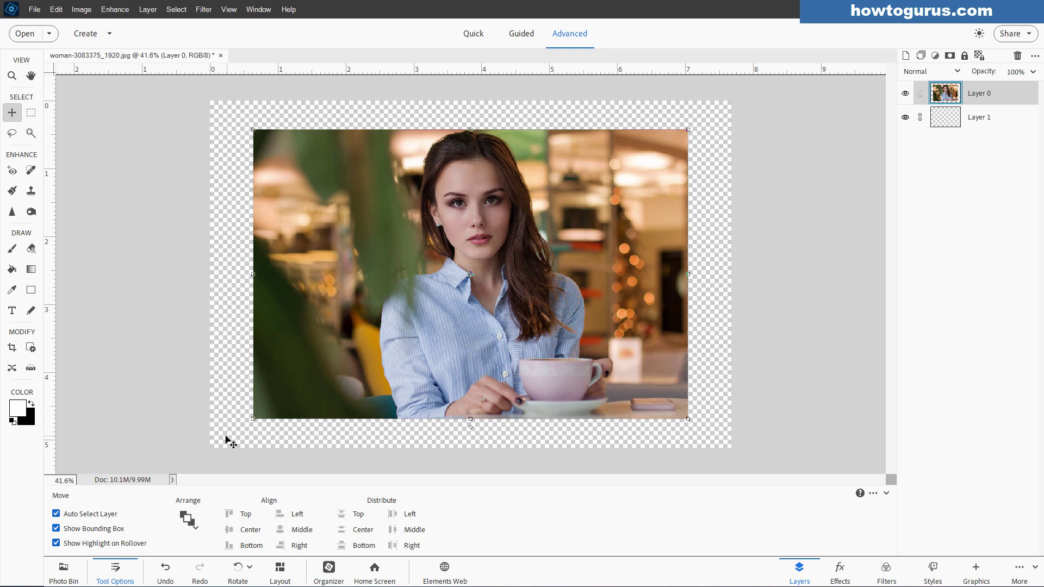
key(ctrl+z)
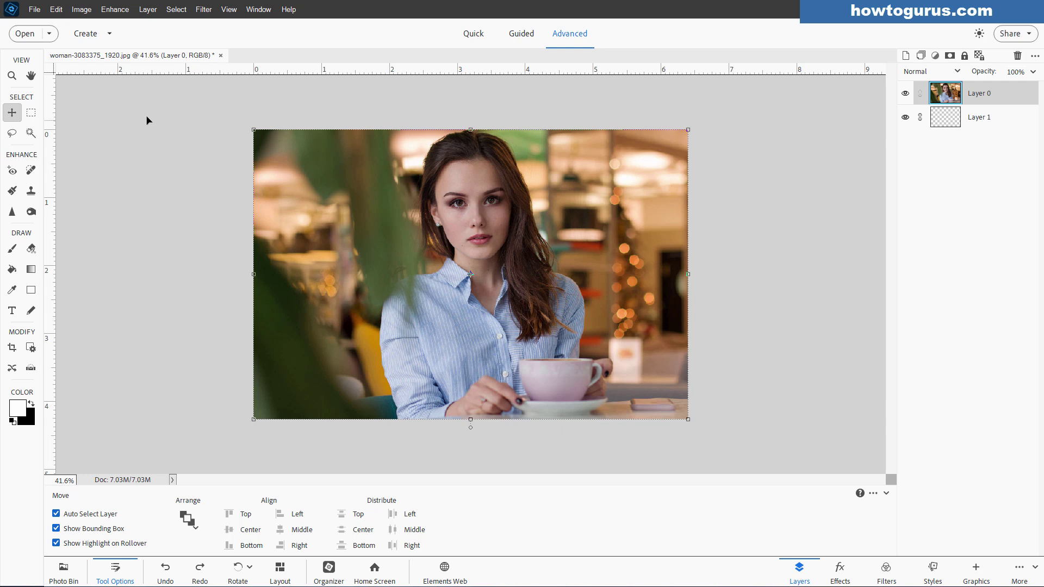
- In Canvas Size, set width and height to 90 percent and proceed despite clipping
click(82, 9)
mouse_move(125, 79)
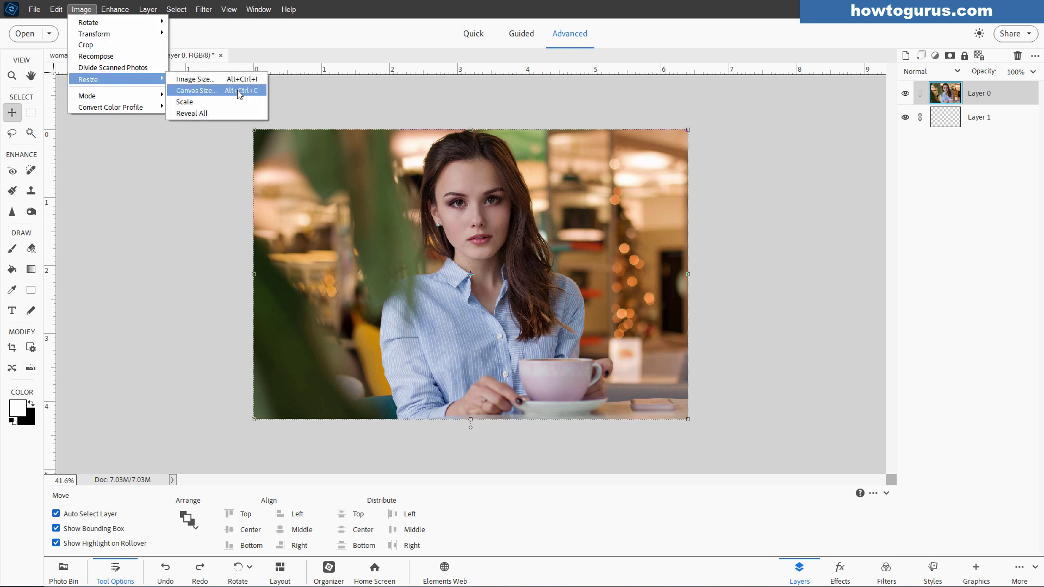
click(239, 90)
click(736, 316)
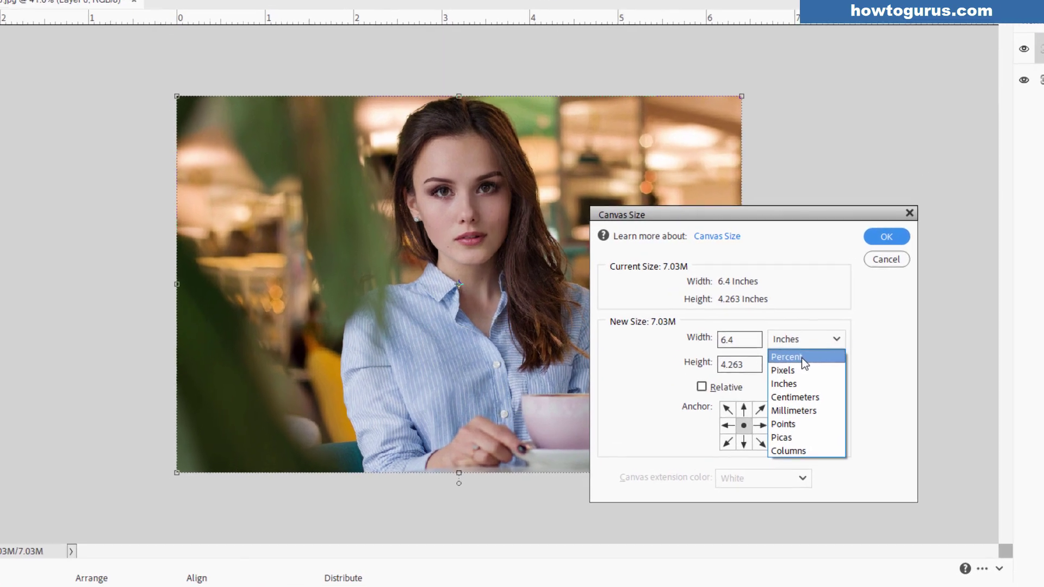
click(804, 363)
key(shift+Tab)
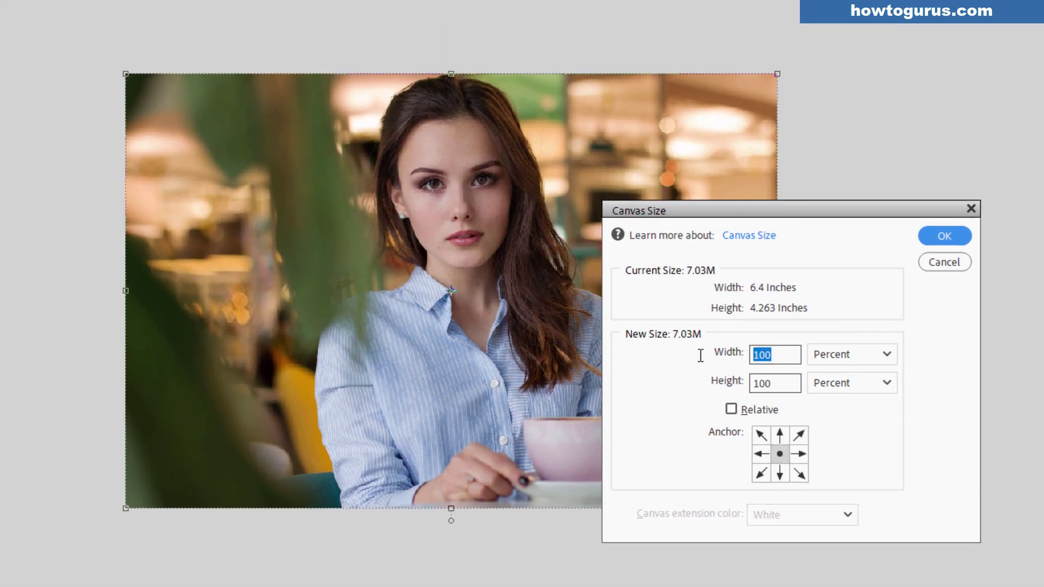
text(90)
key(Tab)
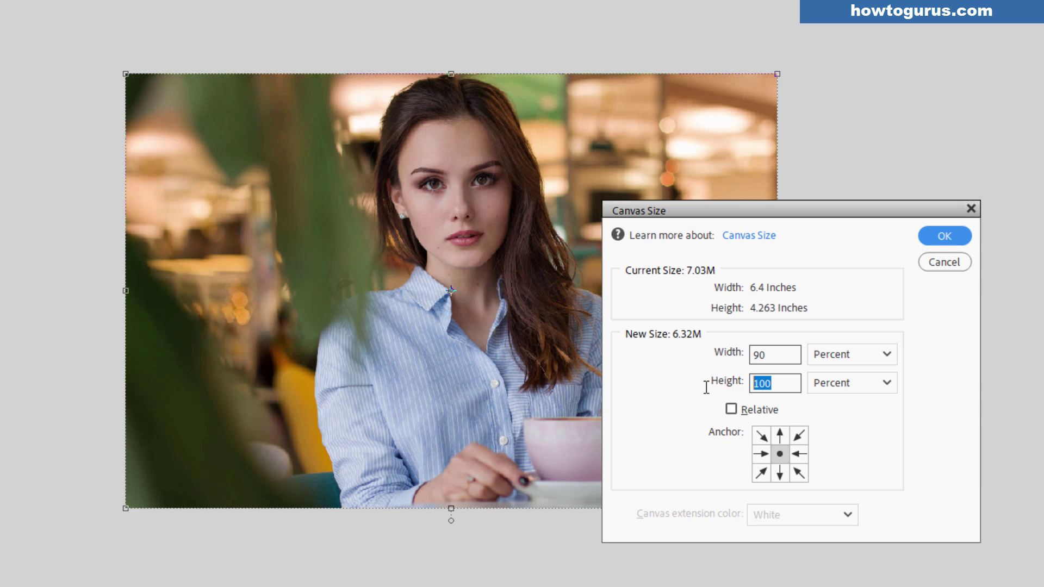
text(90)
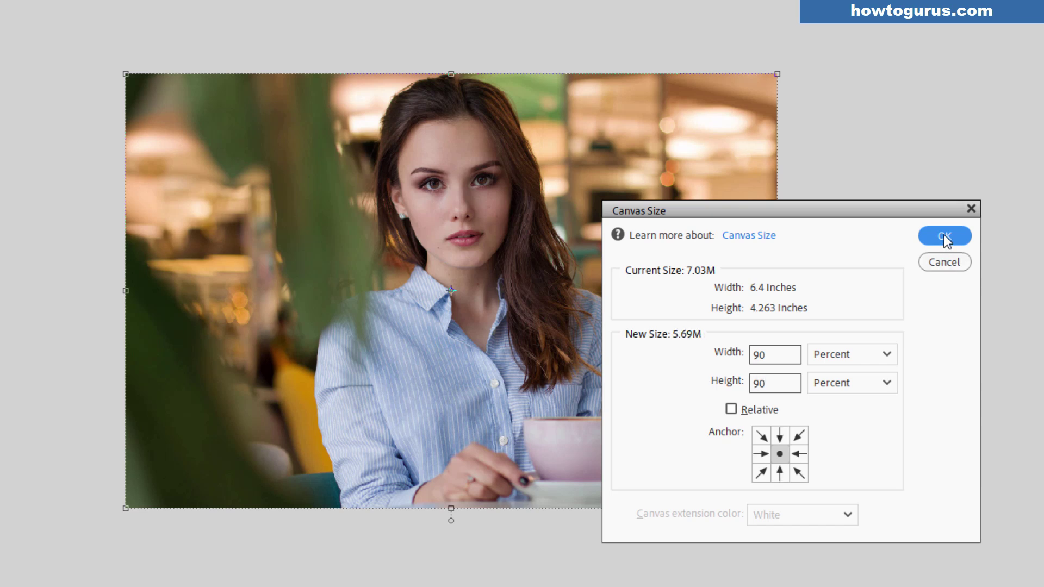
click(946, 237)
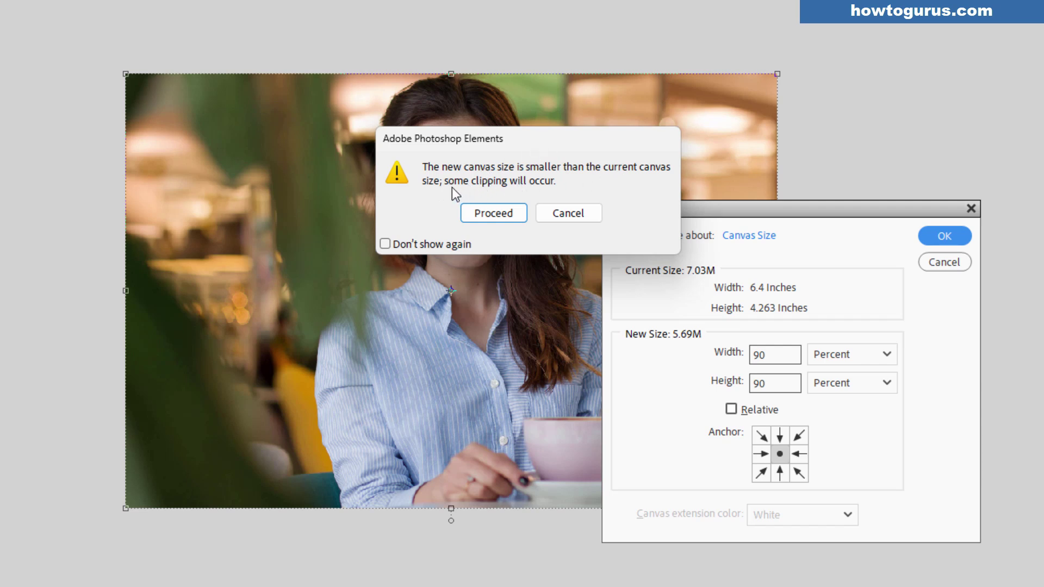
click(512, 213)
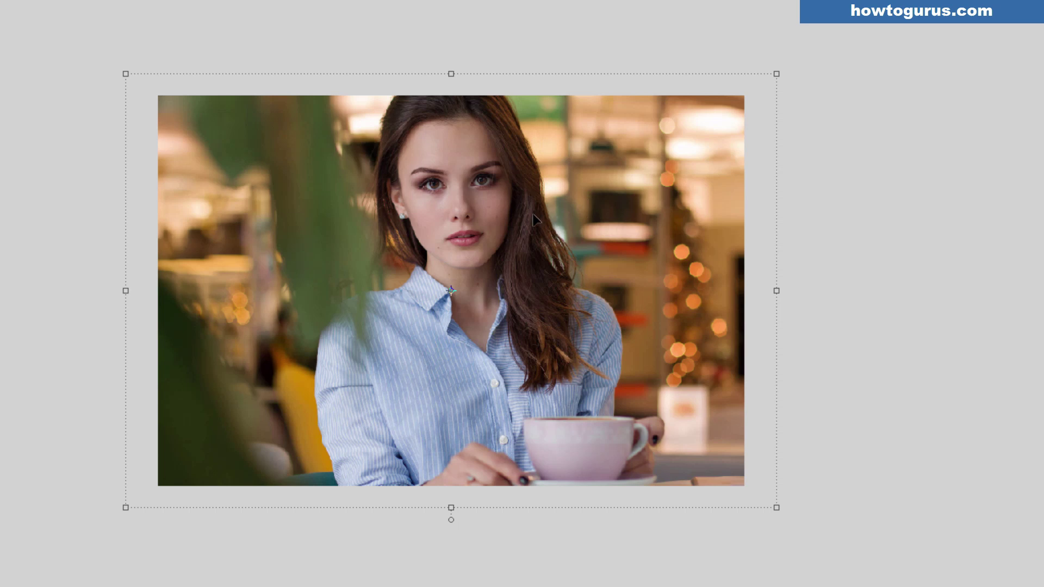
- Drag the photo slightly down and right, then undo the move
mouse_move(538, 252)
mouse_down()
mouse_move(550, 315)
mouse_move(595, 278)
mouse_move(442, 270)
mouse_move(504, 275)
mouse_move(519, 257)
mouse_up()
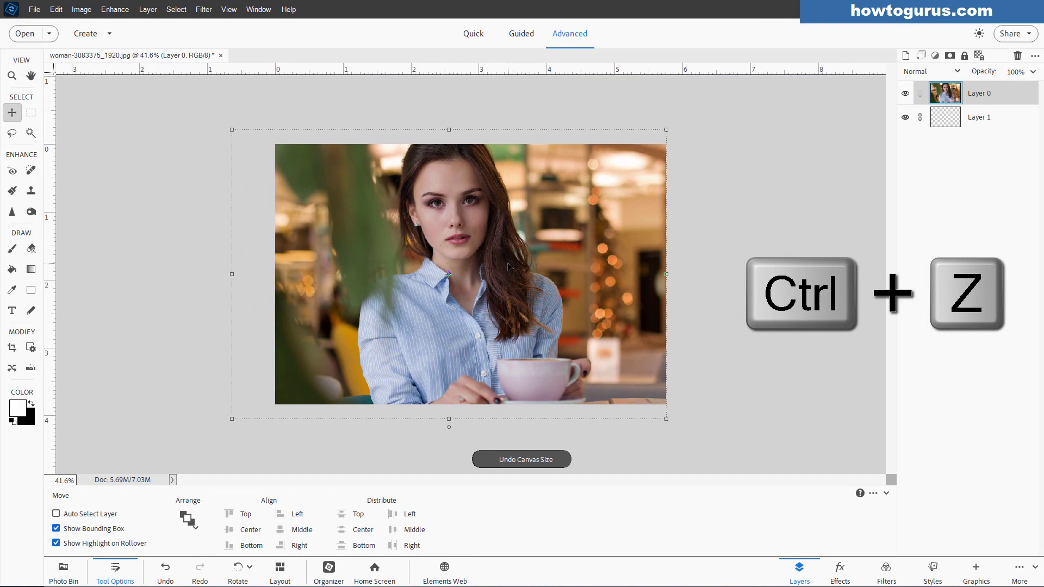
key(ctrl+z)
key(ctrl+z)
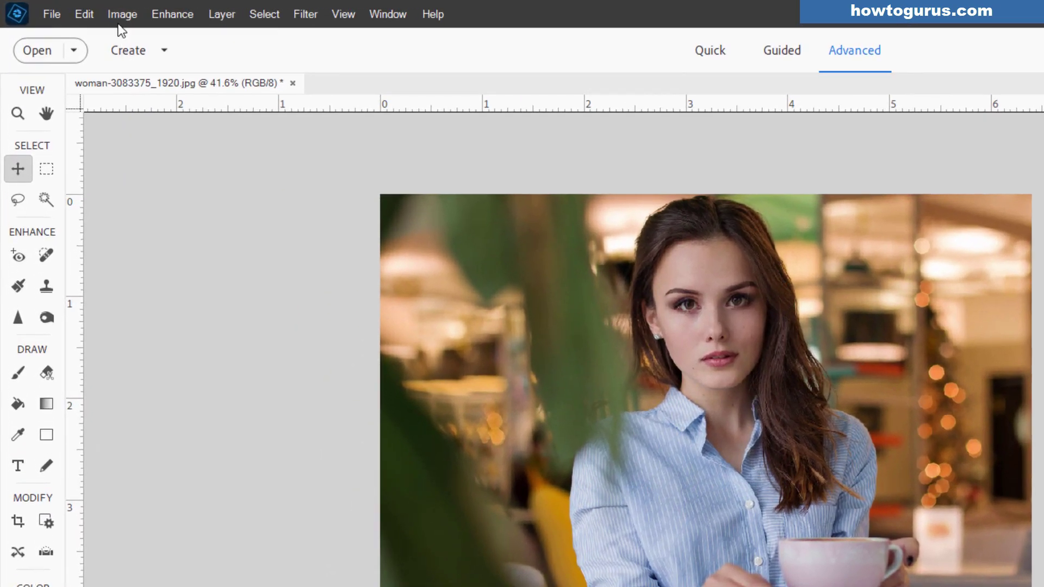
- In Image Size, set Document Size width to 120 percent, giving 2304 × 1535 pixels
click(81, 10)
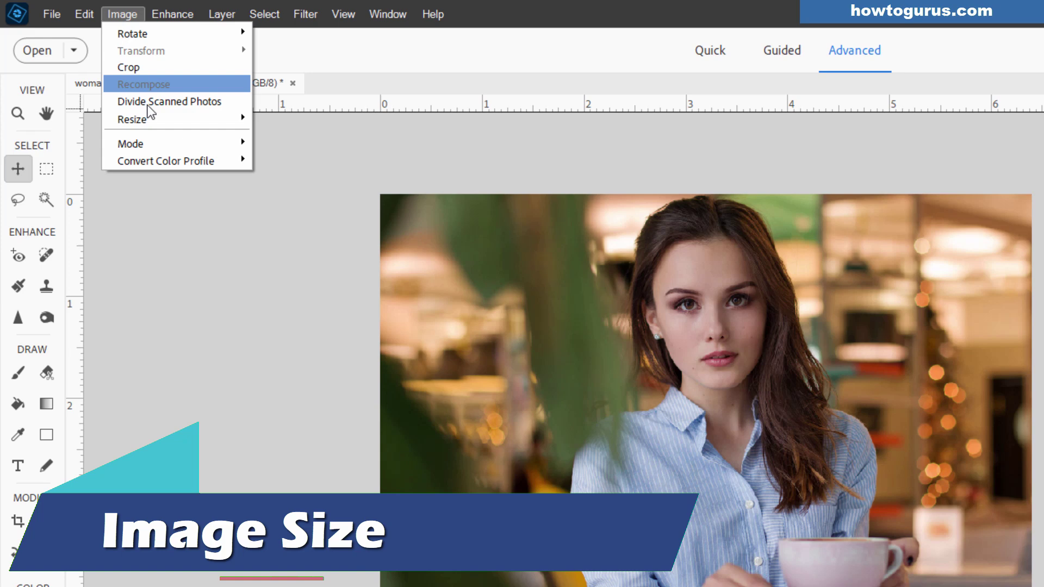
mouse_move(152, 117)
click(299, 121)
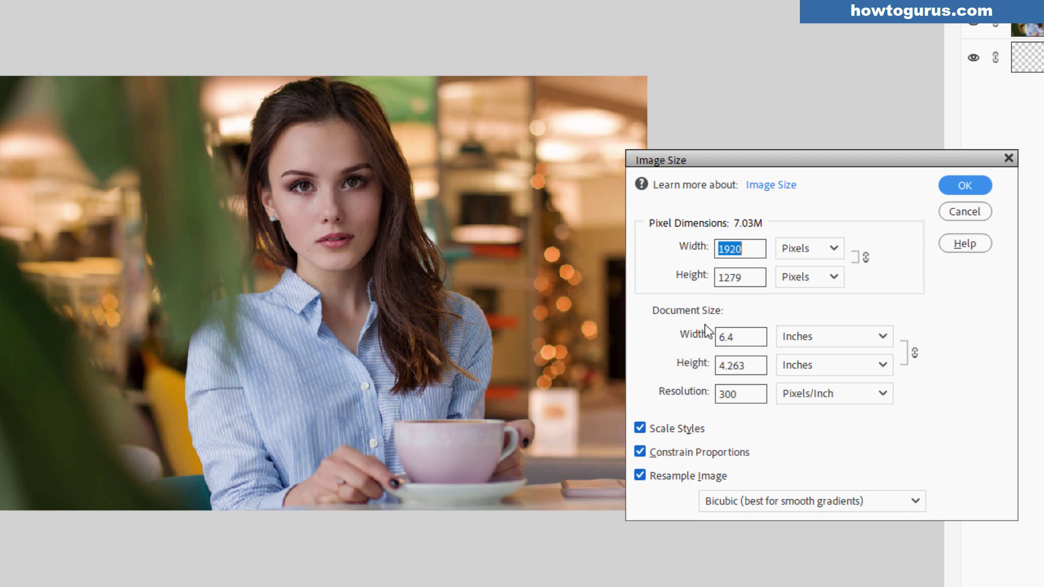
click(809, 343)
click(810, 357)
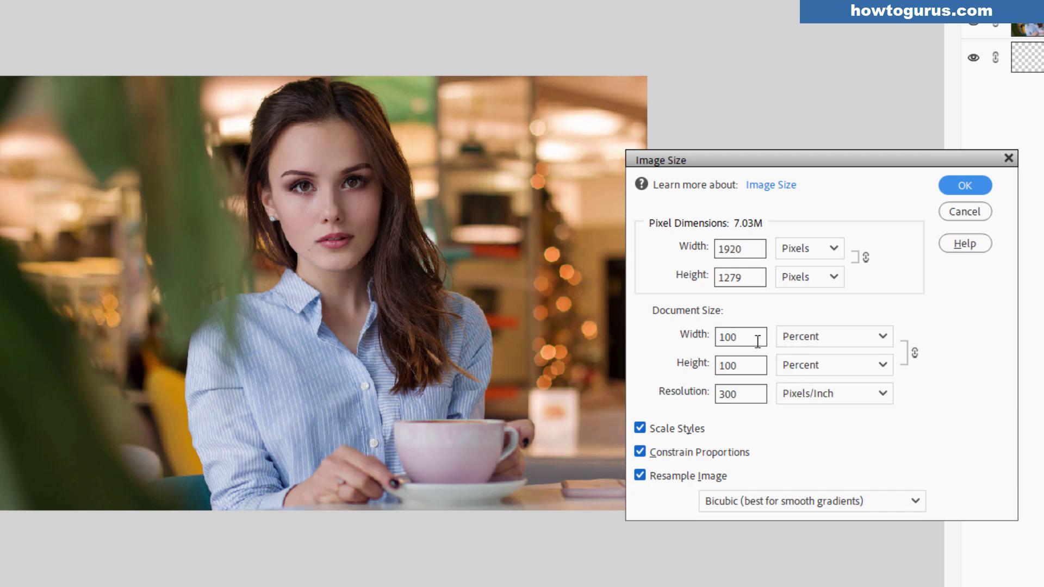
drag(741, 337, 664, 356)
text(120)
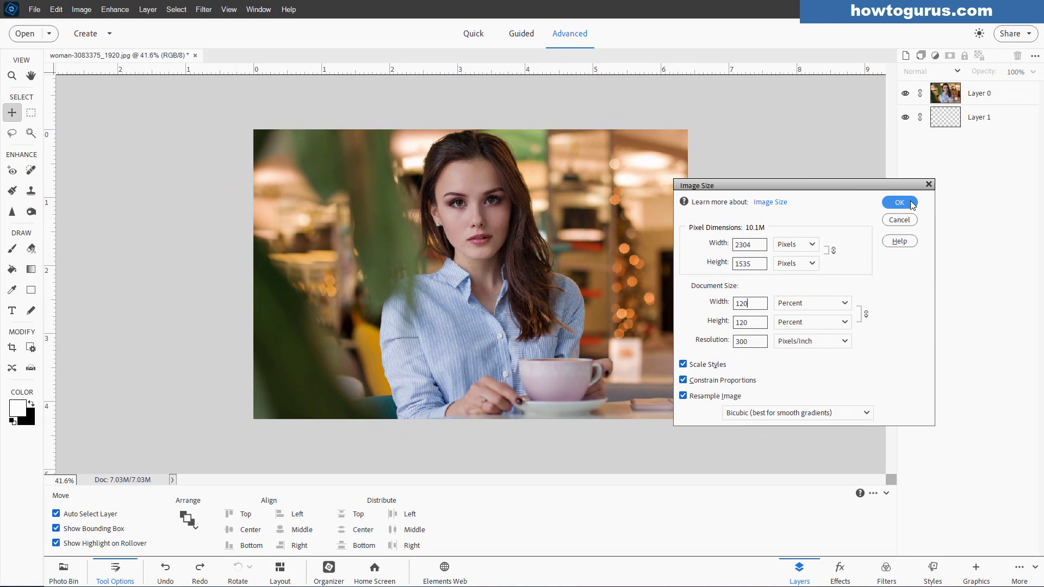
click(899, 203)
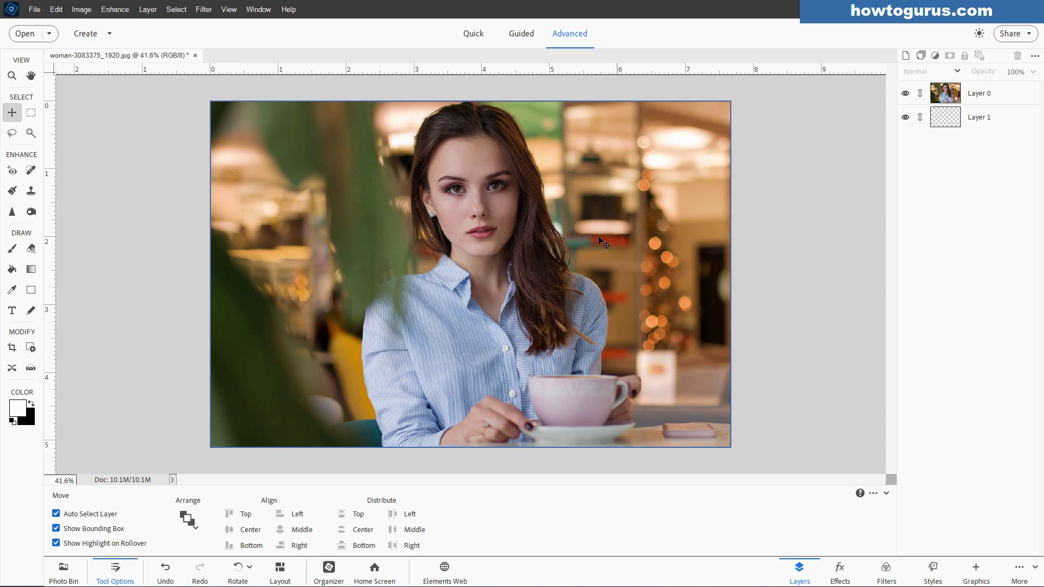
- Undo the enlargement and reopen Image Size to review the 1920 × 1279 pixel dimensions
key(ctrl+z)
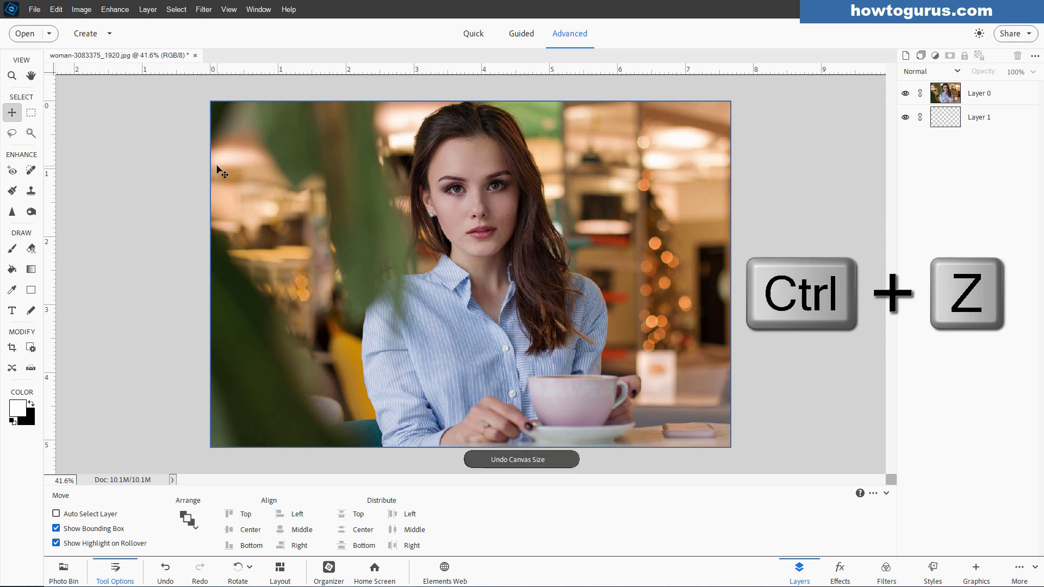
click(81, 9)
mouse_move(123, 81)
click(185, 80)
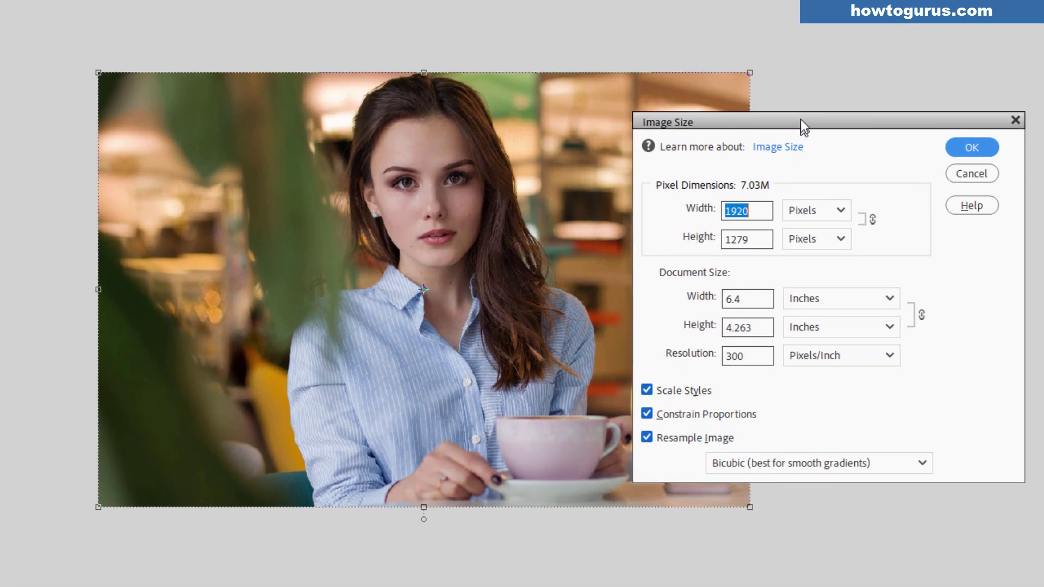
drag(801, 121, 801, 116)
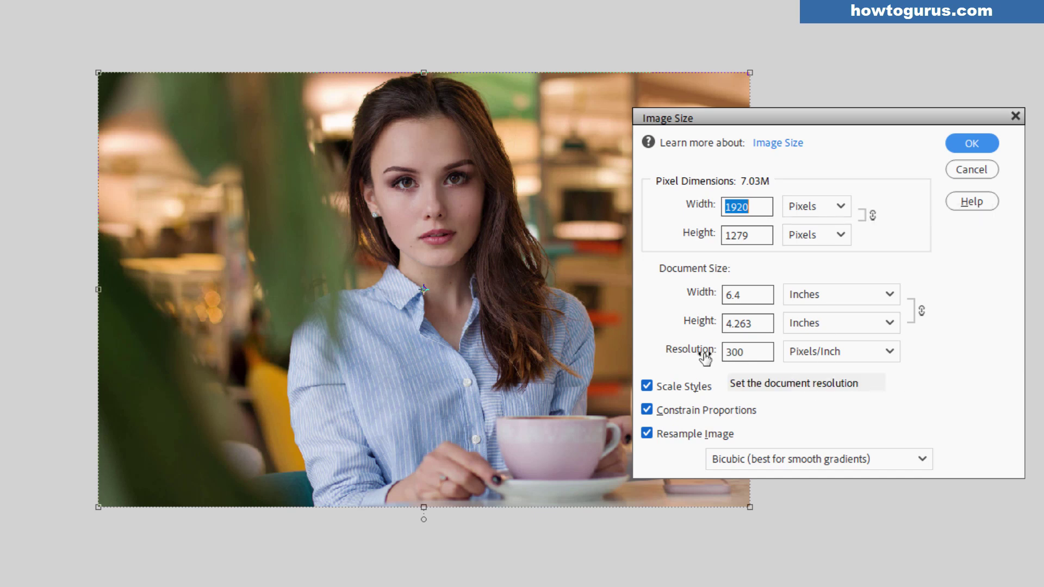
click(723, 228)
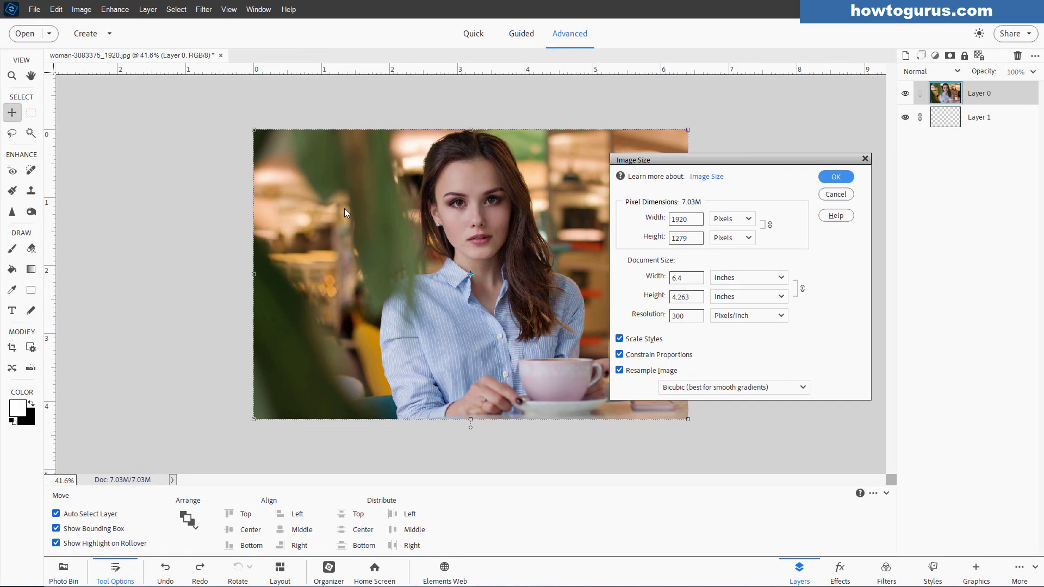
- Close Image Size, add a vertical guide at 1 inch, zoom in, then fit on screen
click(836, 194)
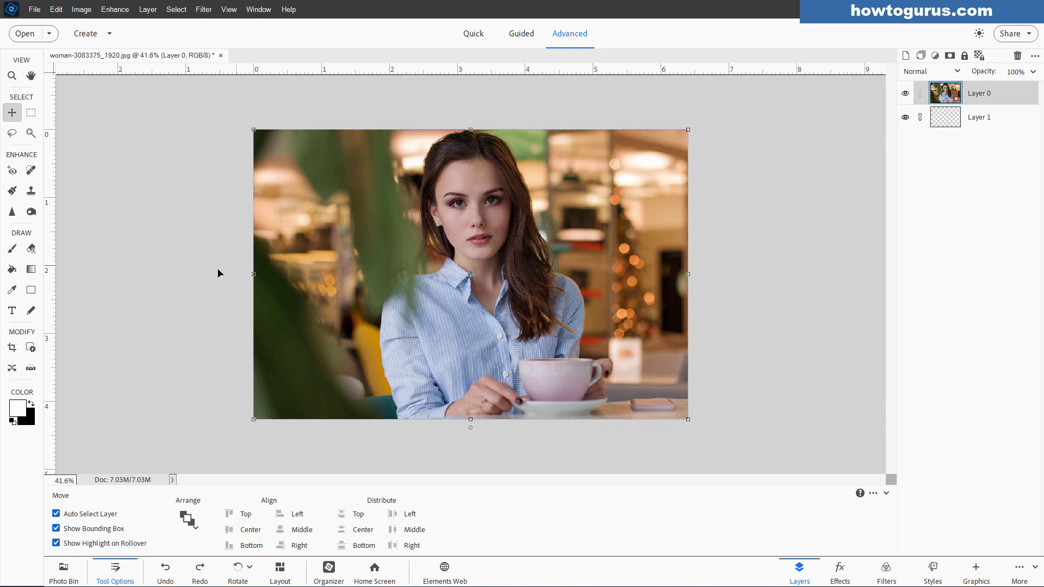
drag(57, 317, 322, 300)
scroll(263, 130, up, 10)
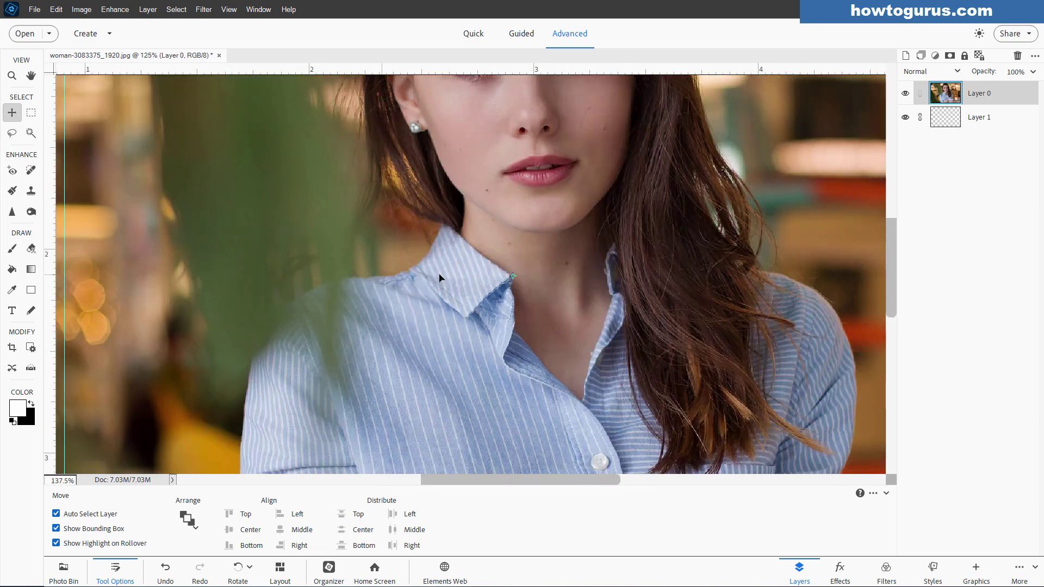
scroll(495, 270, up, 3)
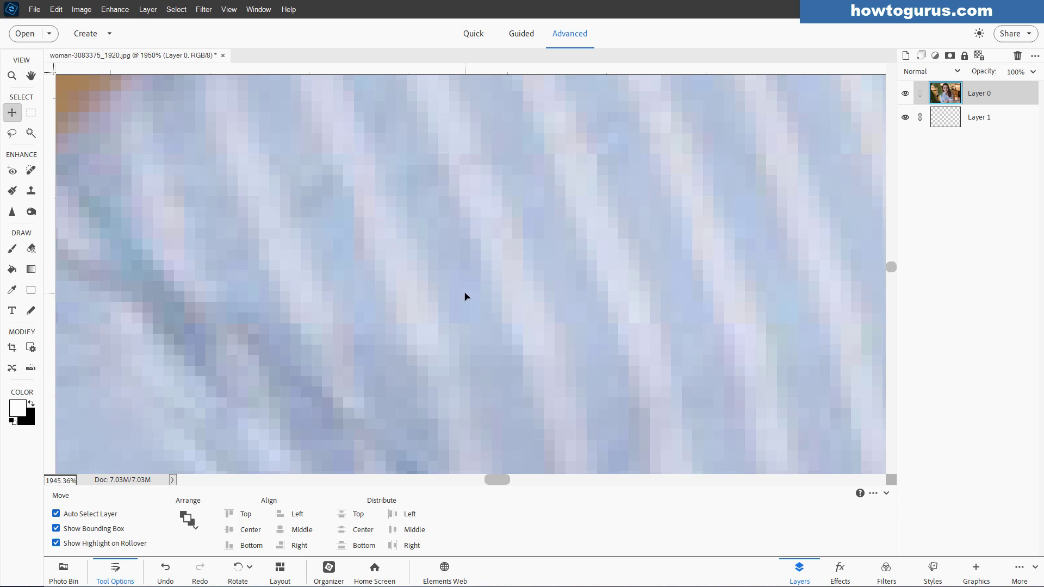
key(ctrl)
key(ctrl+0)
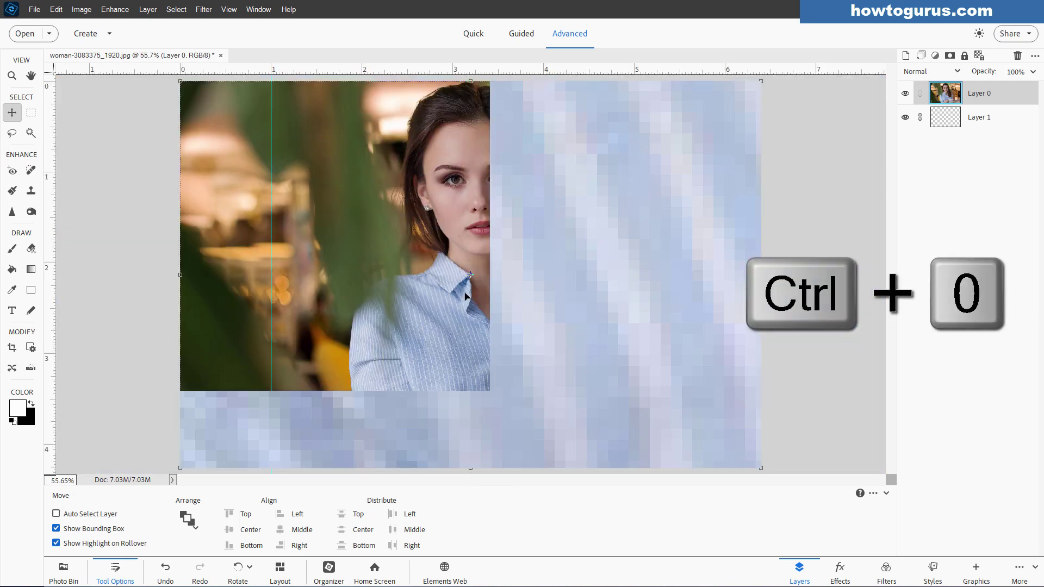
- In Image Size, change resolution from 300 to 72 pixels/inch, giving 461 × 307 pixels
click(81, 9)
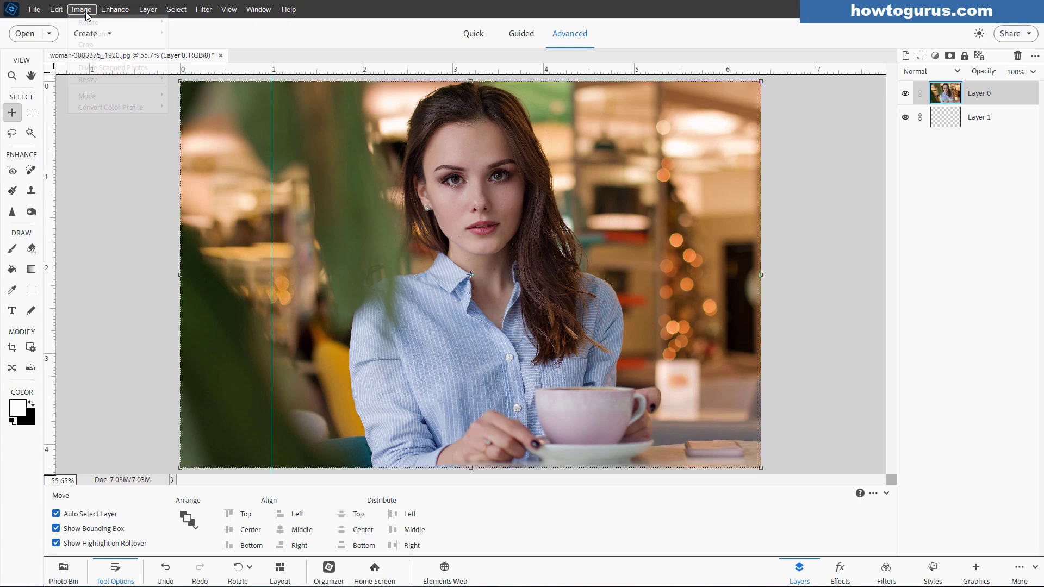
mouse_move(110, 80)
click(191, 83)
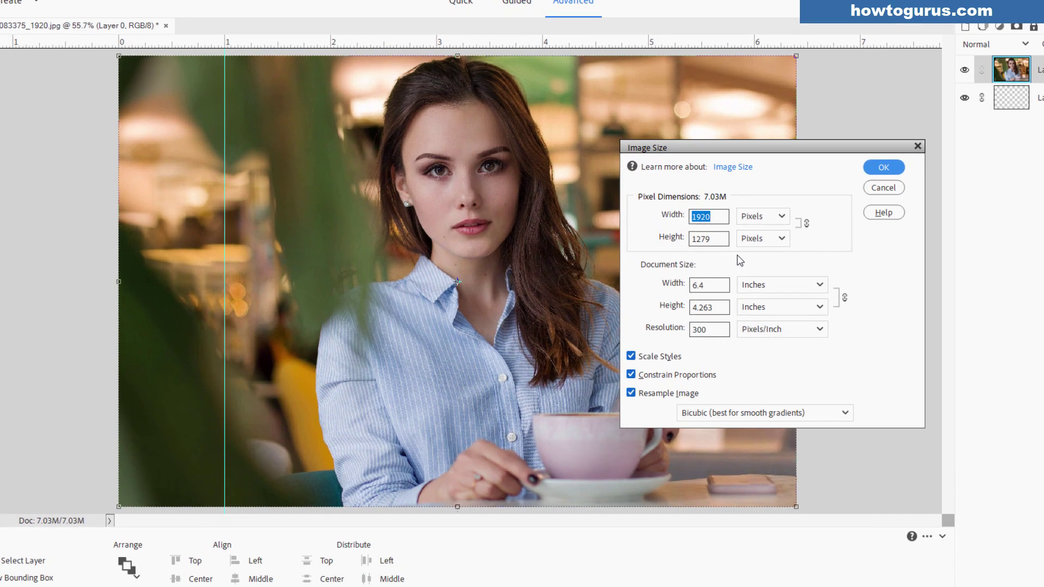
click(694, 315)
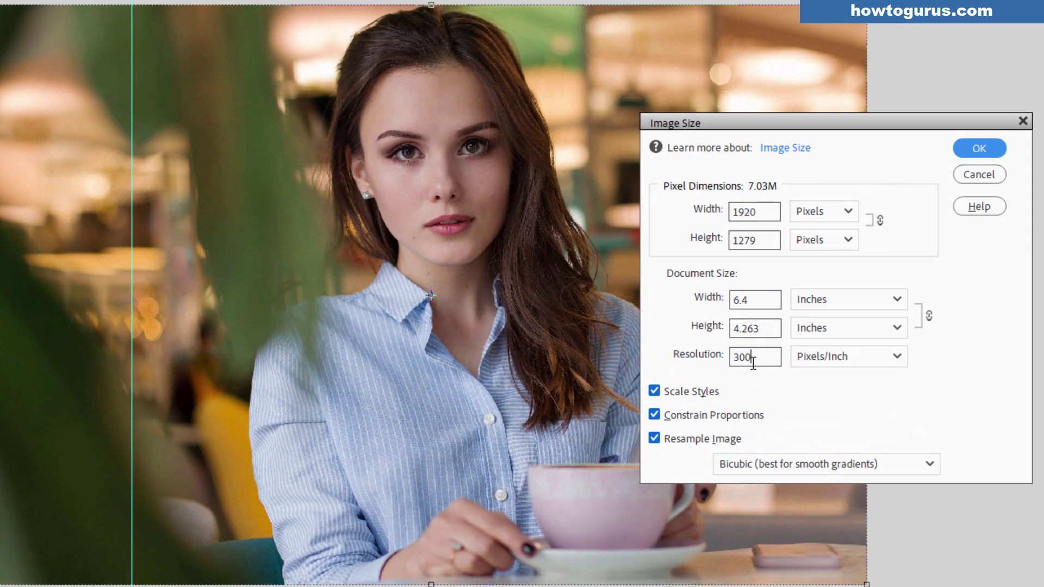
drag(747, 353, 697, 352)
text(72)
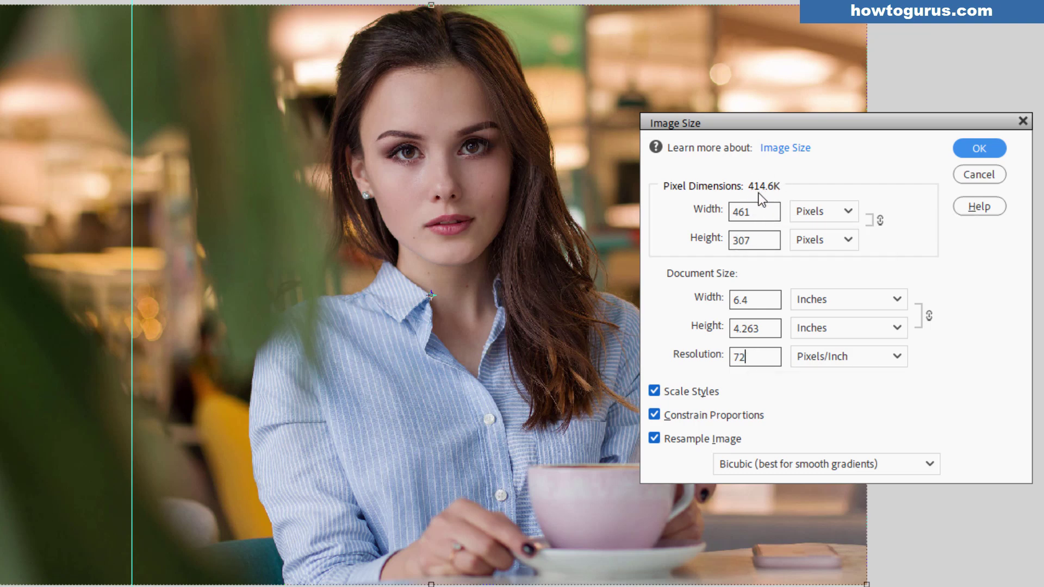
drag(772, 352, 709, 369)
text(300)
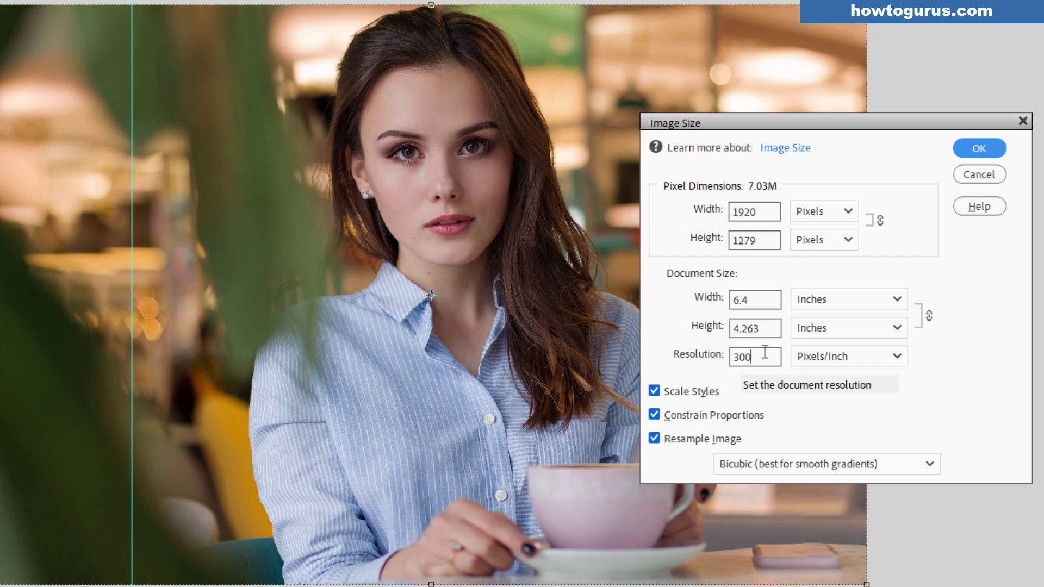
drag(763, 356, 729, 361)
text(72)
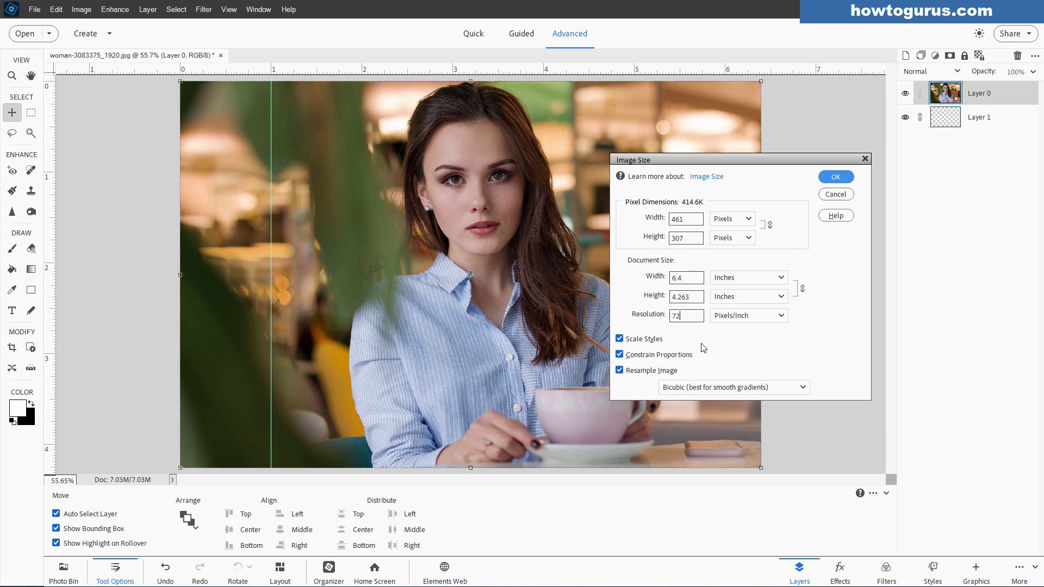
- Set Resolution back to 300 pixels/inch for 1920 × 1279 pixels, keeping Bicubic resampling
double_click(688, 314)
text(300)
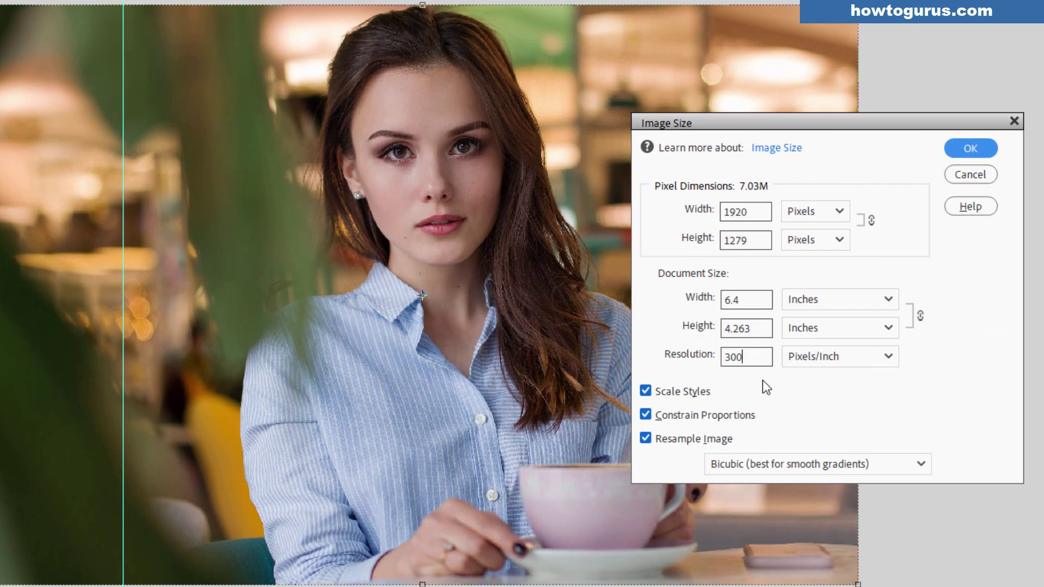
click(920, 465)
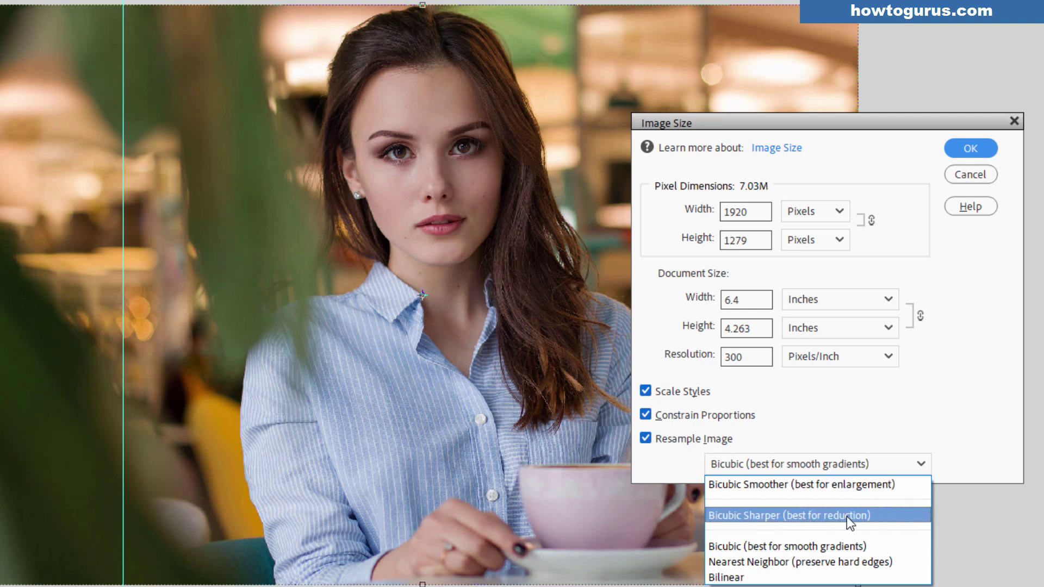
key(Escape)
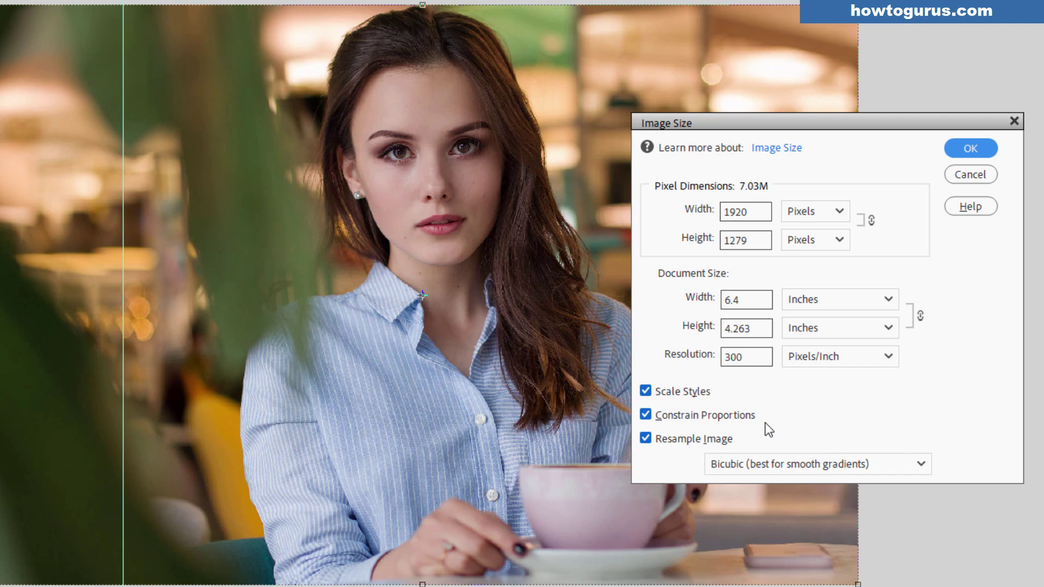
double_click(759, 300)
double_click(768, 332)
double_click(749, 300)
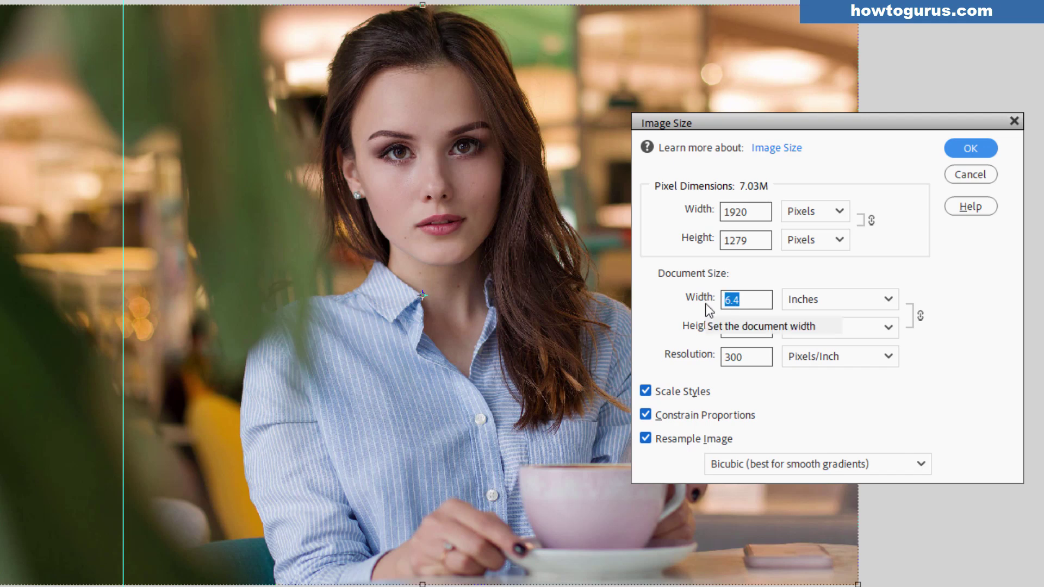
text(5)
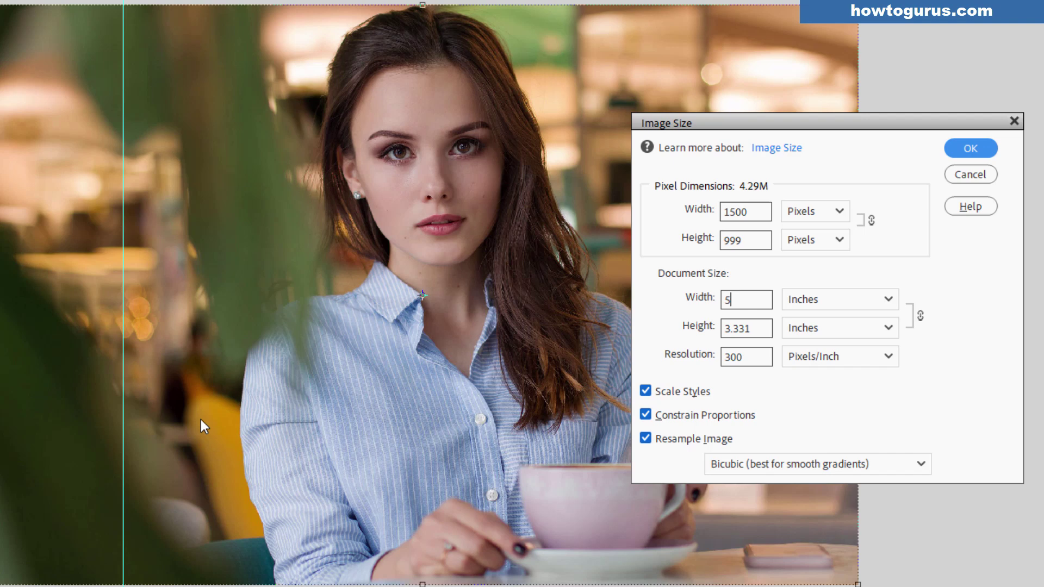
key(ctrl+z)
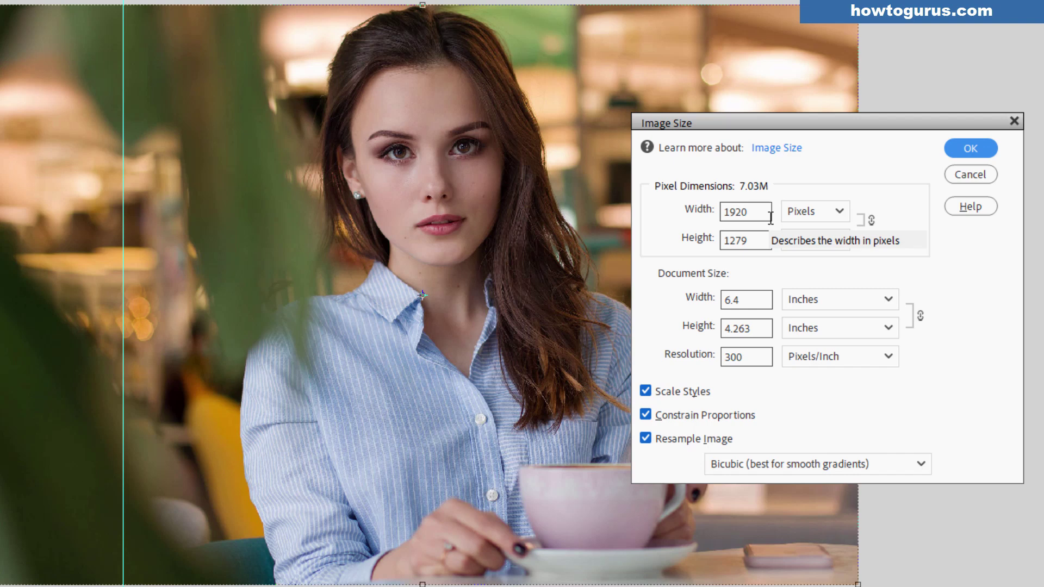
double_click(734, 356)
click(757, 357)
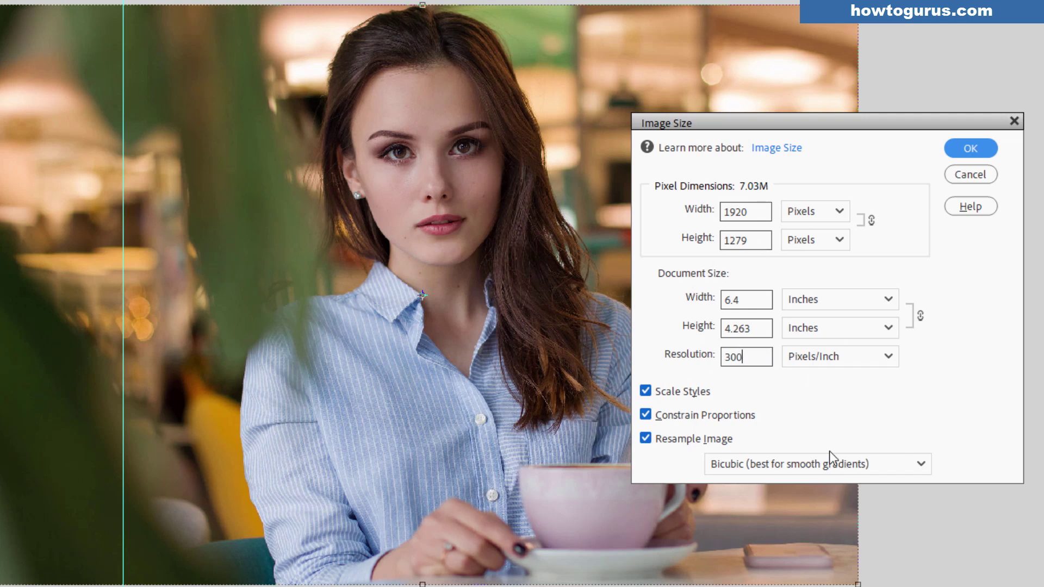
drag(816, 132, 774, 146)
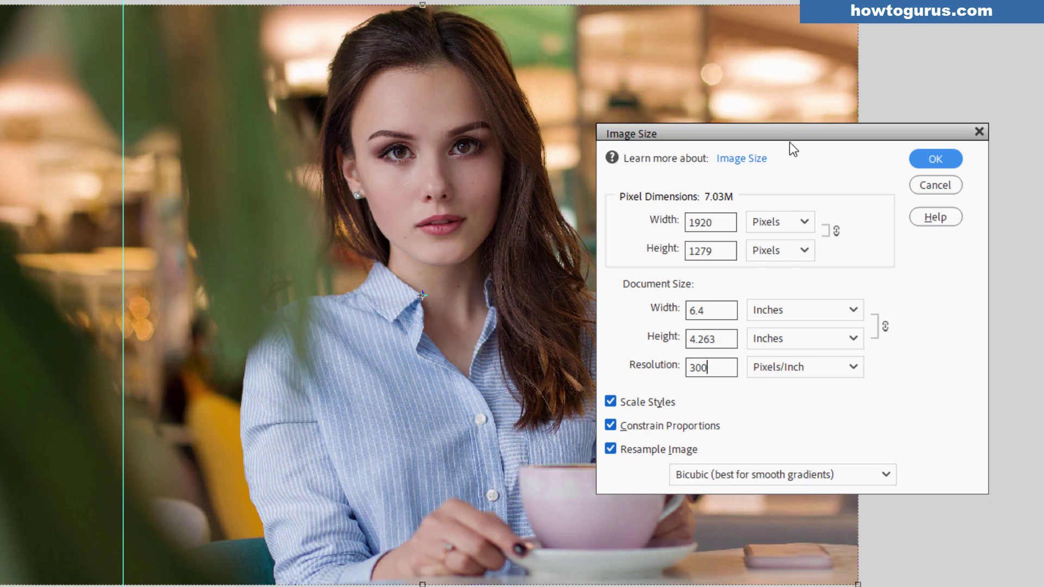
drag(785, 136, 46, 233)
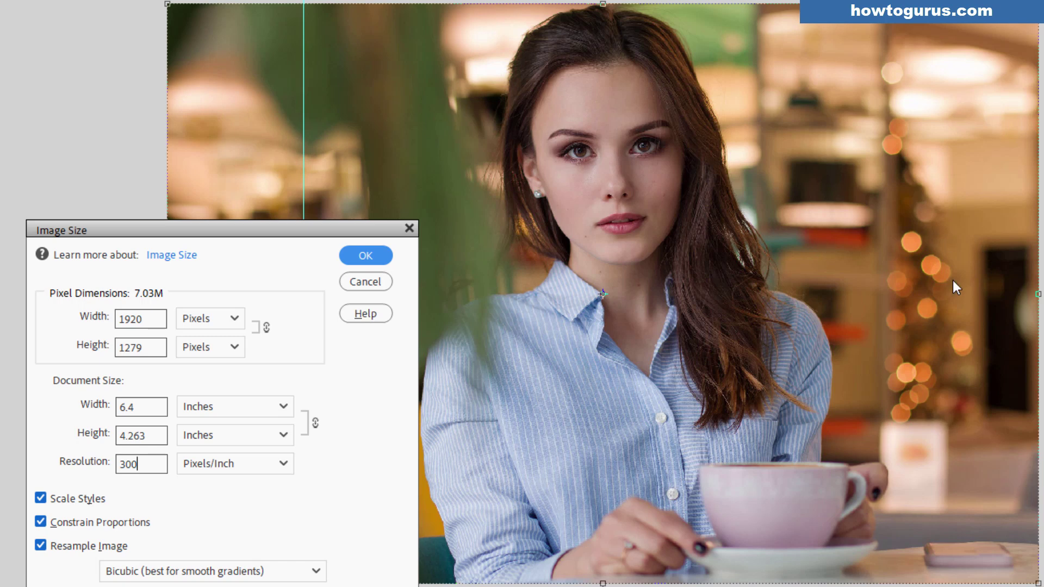
drag(239, 229, 276, 107)
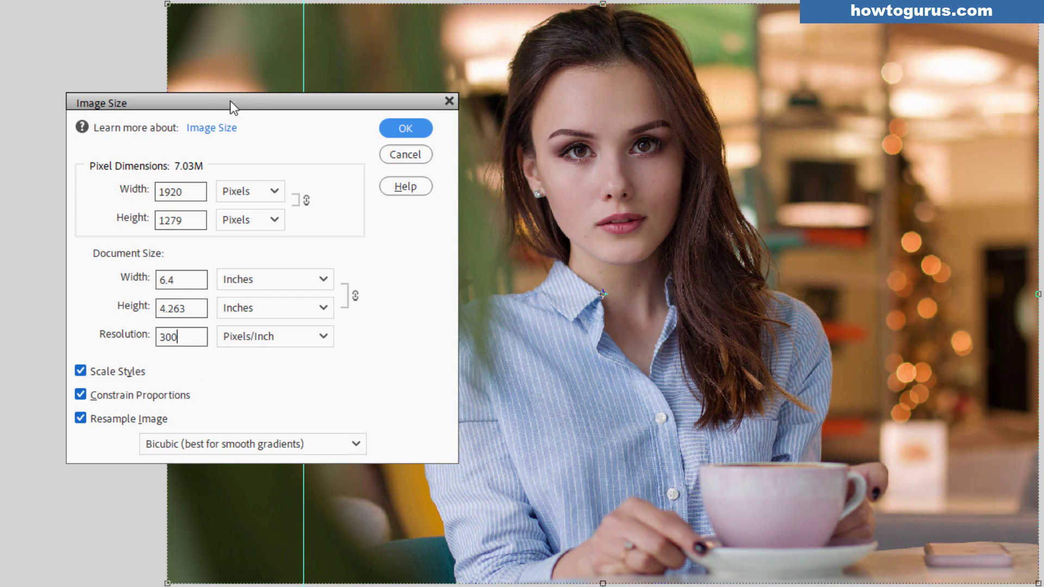
drag(231, 102, 454, 115)
drag(382, 119, 844, 115)
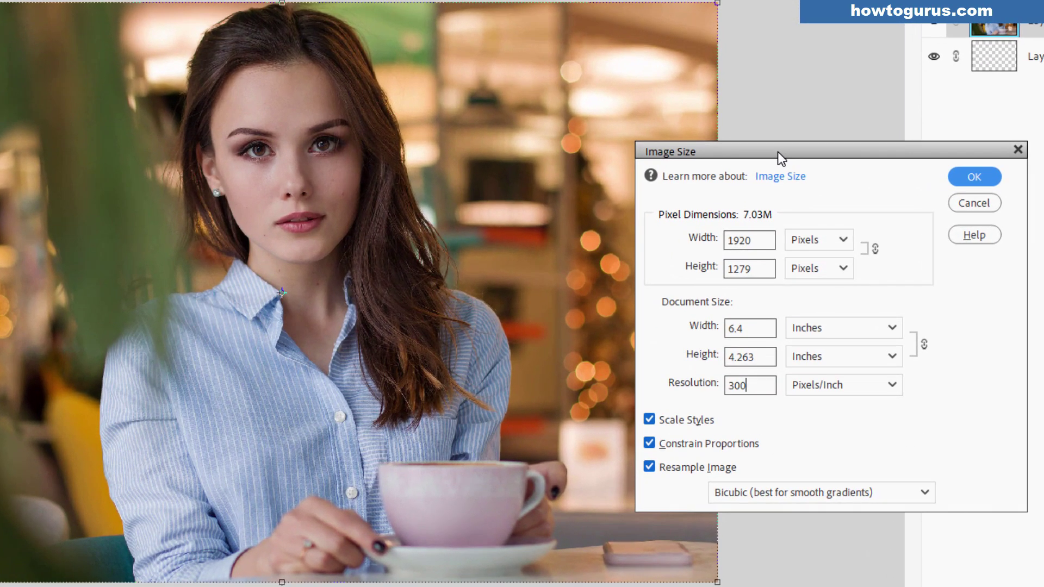
drag(778, 152, 779, 143)
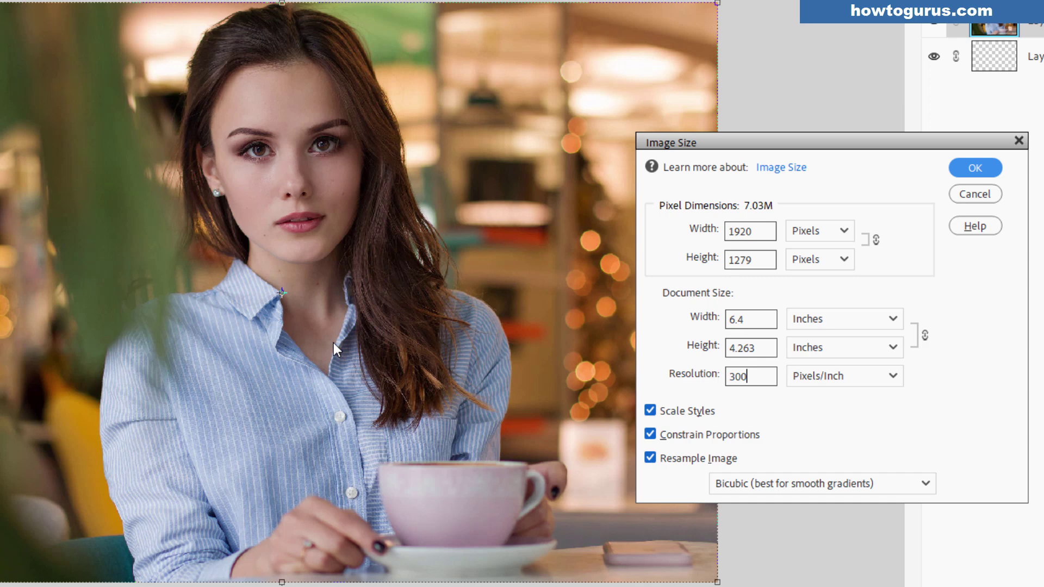
- Set Document Width to 6 inches at 300 pixels/inch with Bicubic Sharper resampling
click(714, 322)
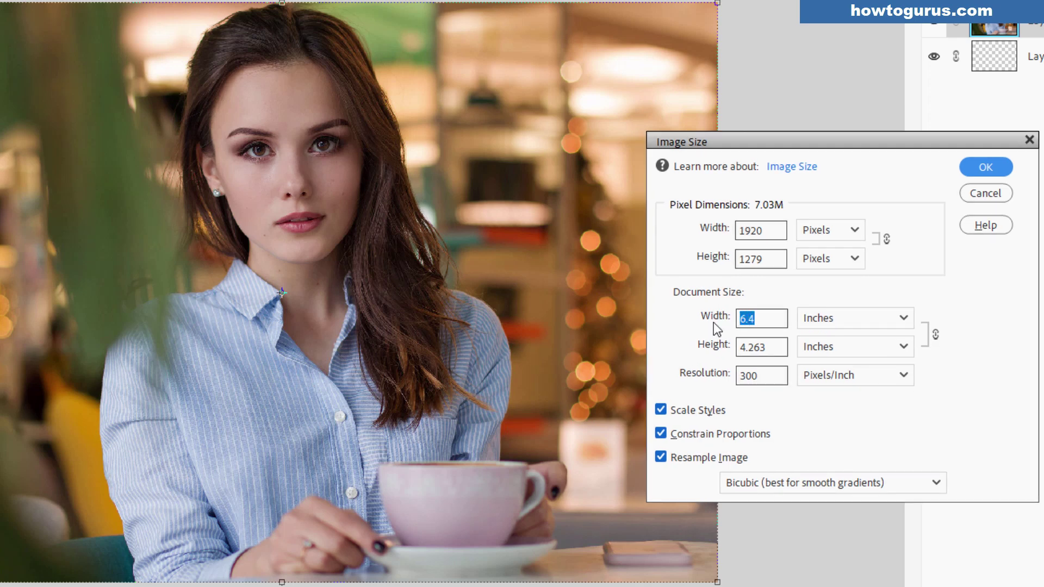
text(6)
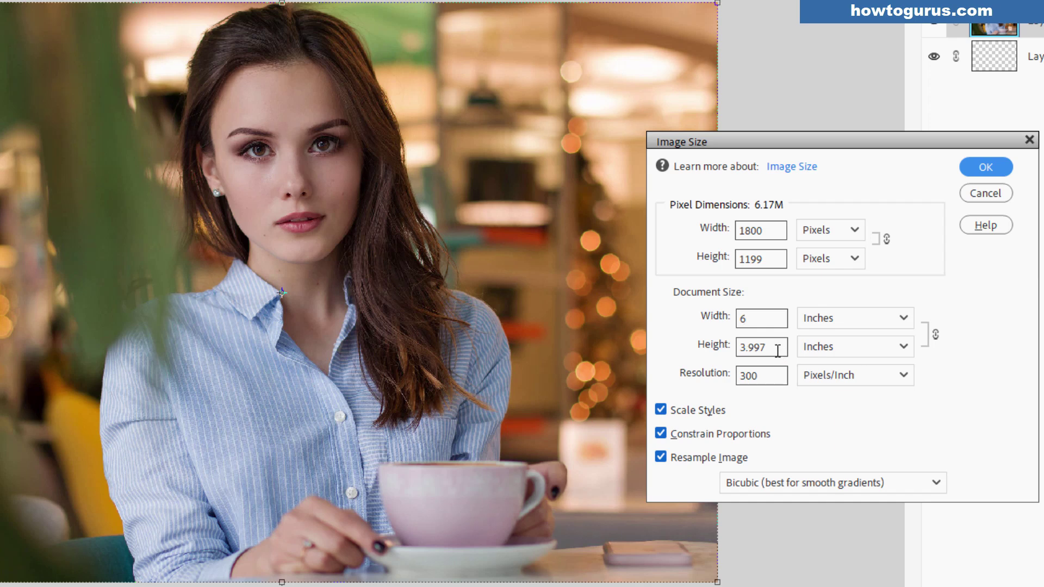
click(765, 378)
double_click(769, 375)
click(770, 382)
click(941, 483)
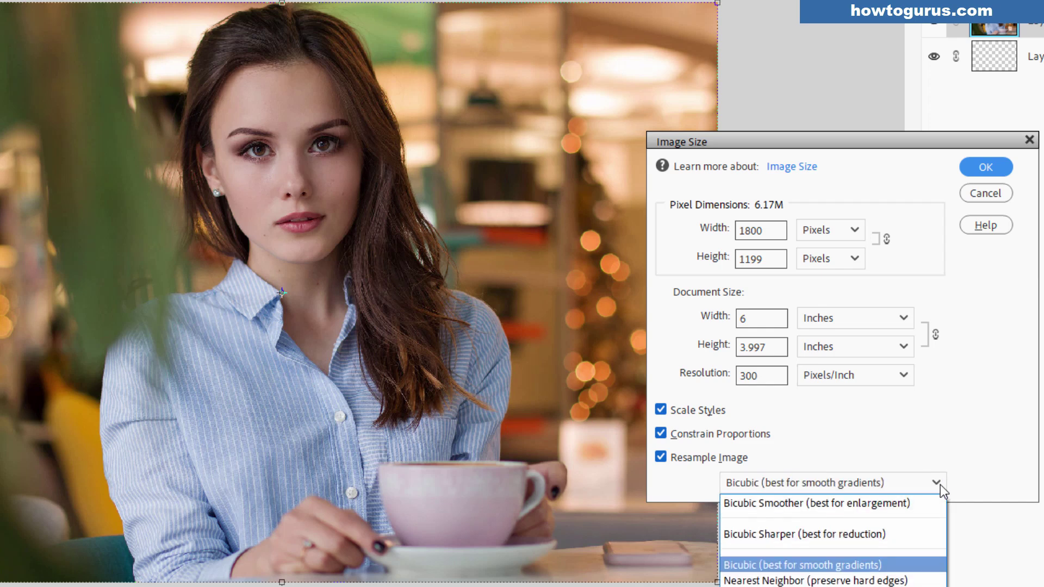
click(756, 535)
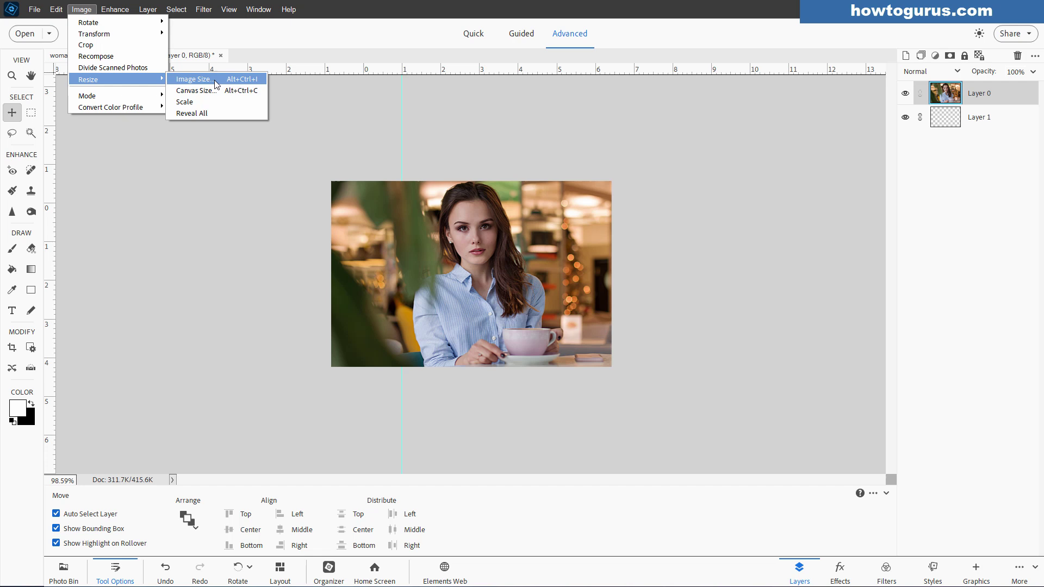
- Scale the photo layer up to about 118.18% and commit the transform
click(208, 115)
drag(364, 203, 324, 177)
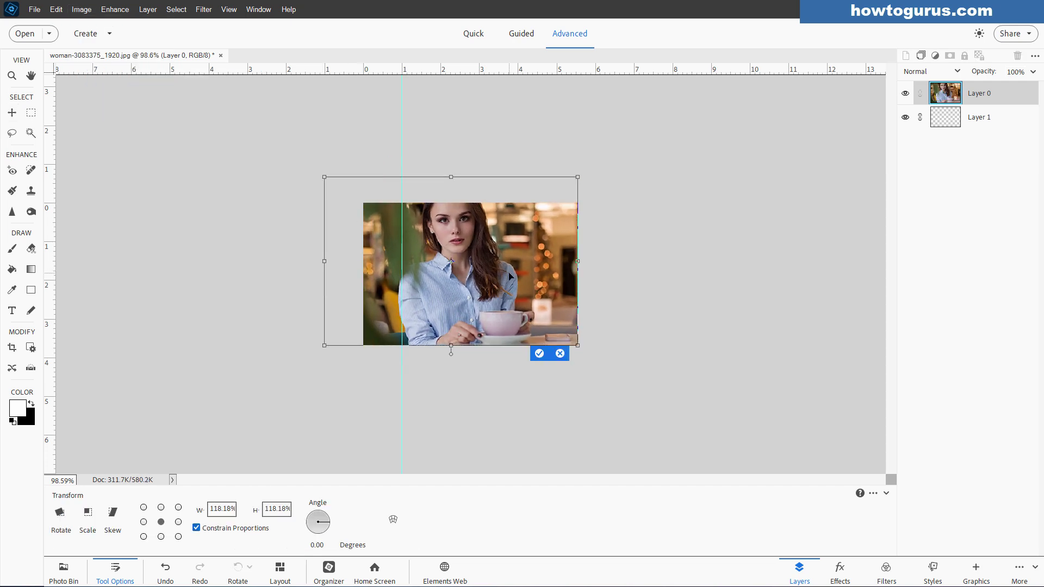
key(Return)
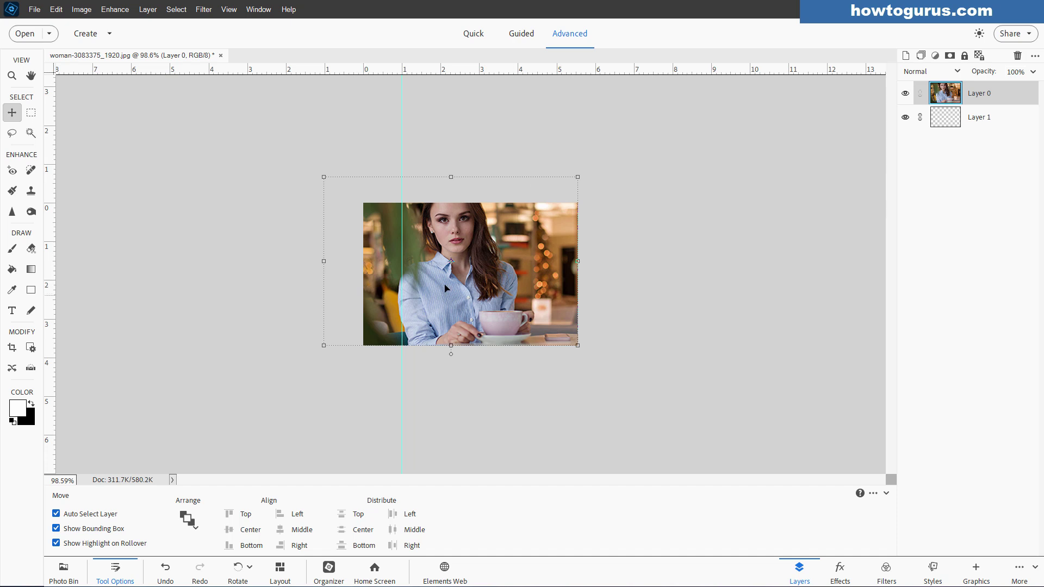
- Apply Image > Resize > Reveal All so the canvas shows the whole photo
click(81, 9)
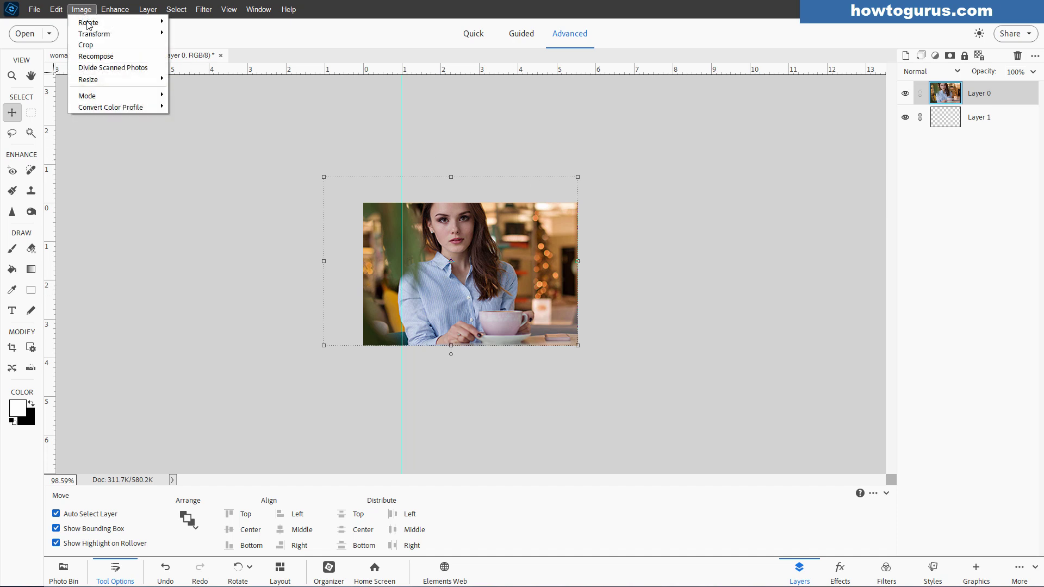
mouse_move(143, 84)
click(221, 113)
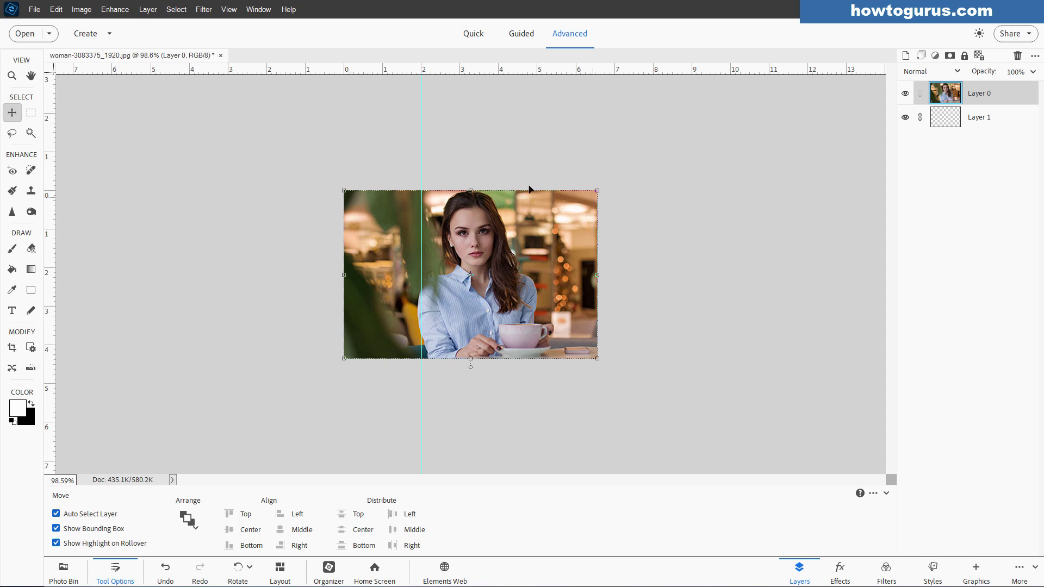
click(82, 9)
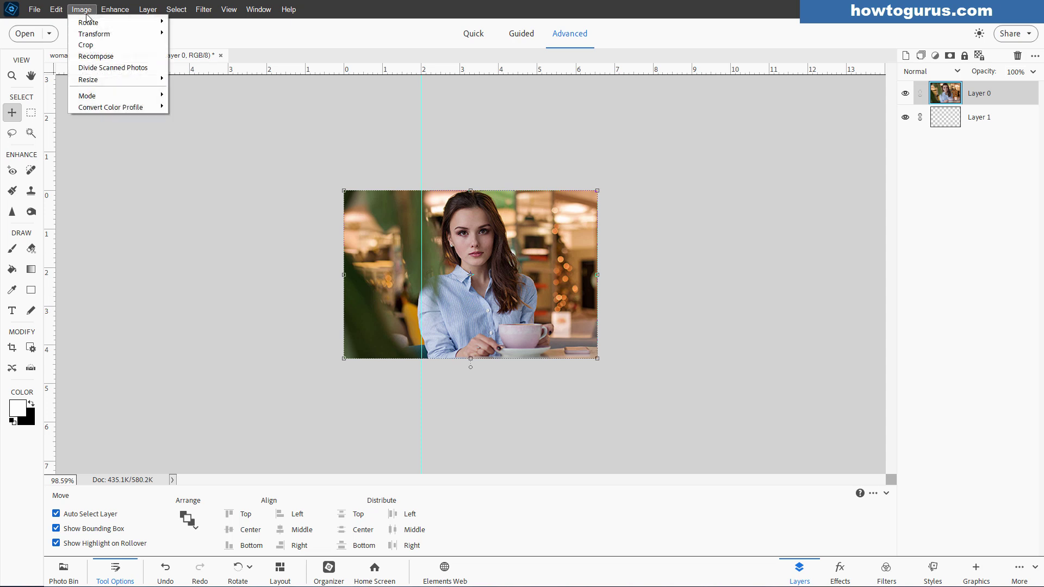
mouse_move(112, 80)
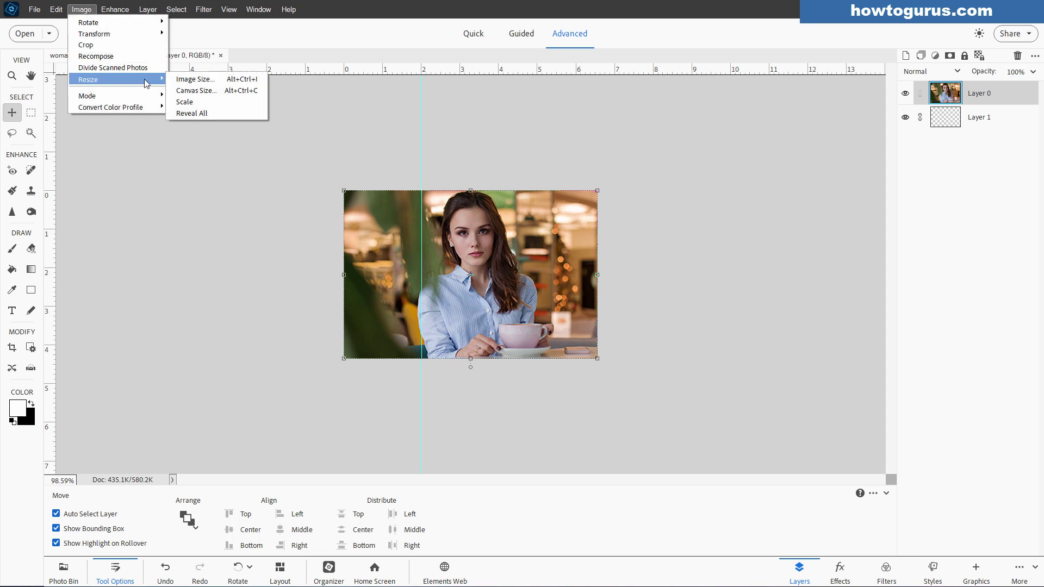
click(233, 116)
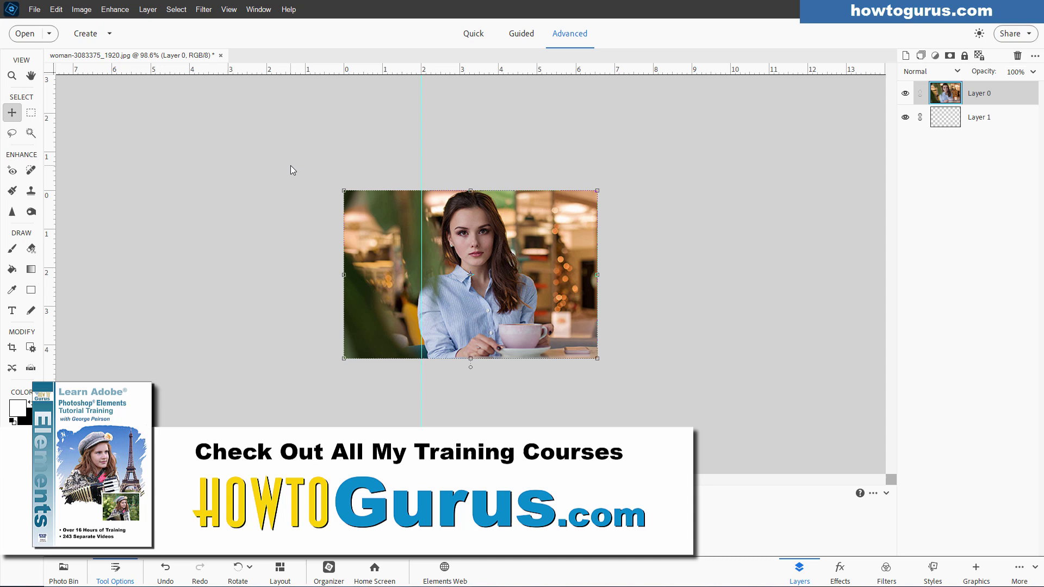
- Zoom the view in twice with Ctrl+= to reach 211%
key(ctrl+plus)
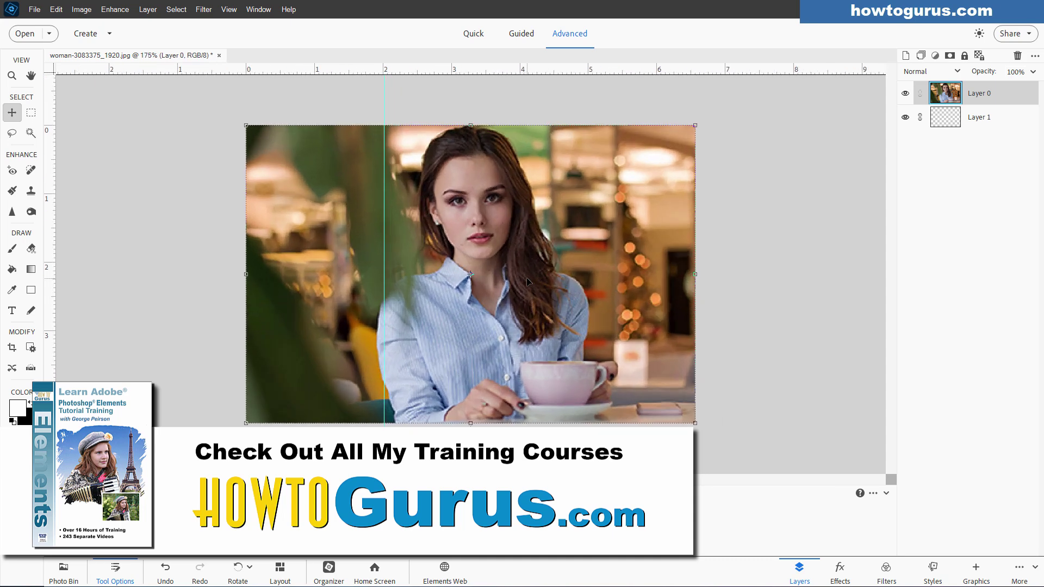
key(ctrl+plus)
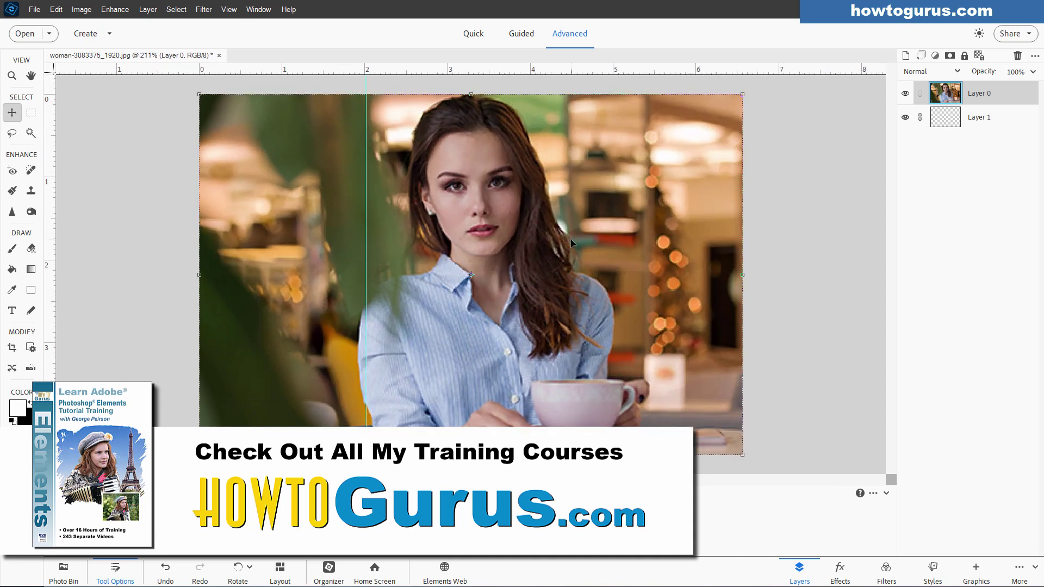